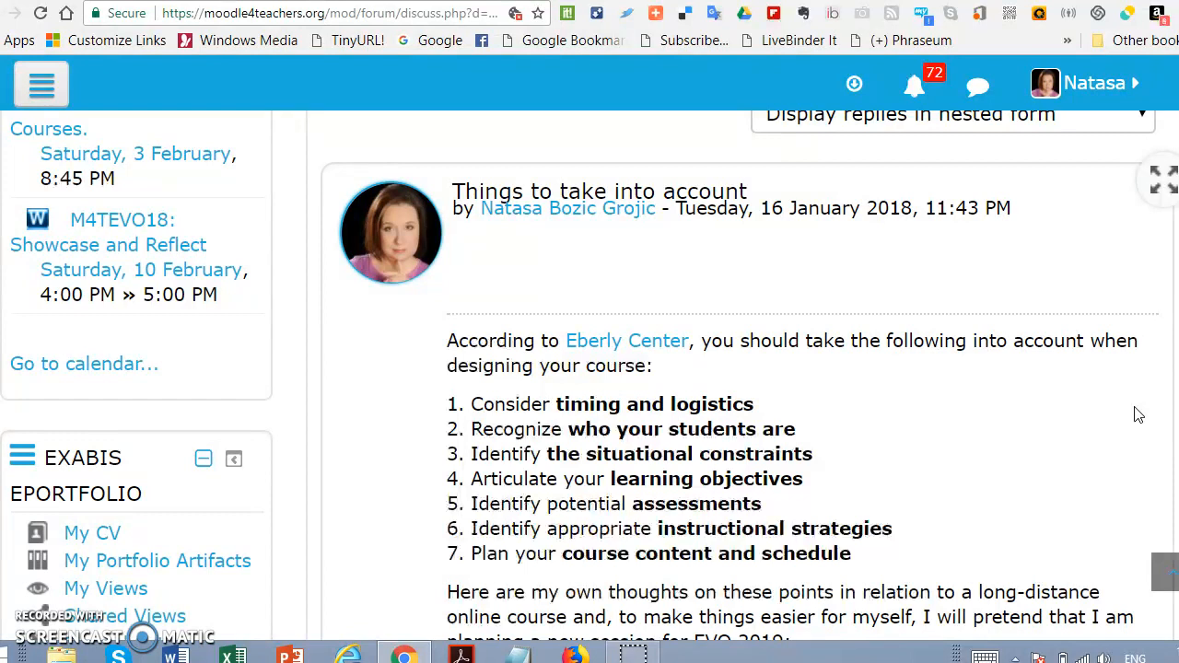
Step: Review the forum post "Things to take into account" from the discussion heading down to its closing reference
left_click(1000, 567)
scroll(1097, 403, "up", 3)
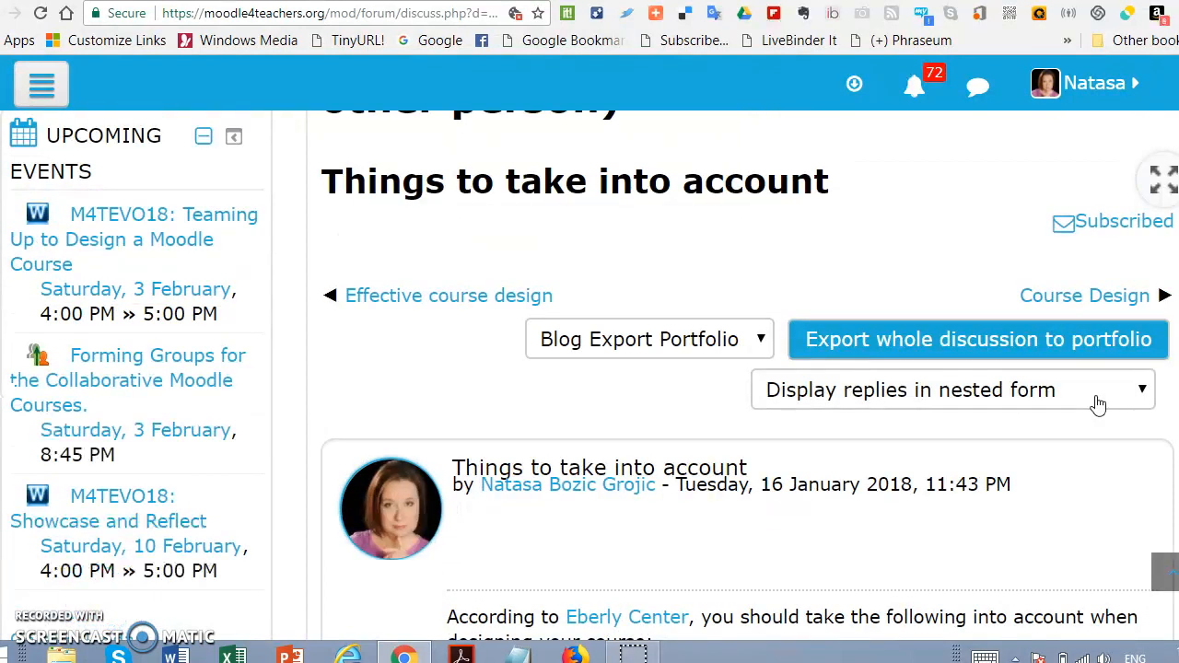
scroll(1097, 403, "down", 3)
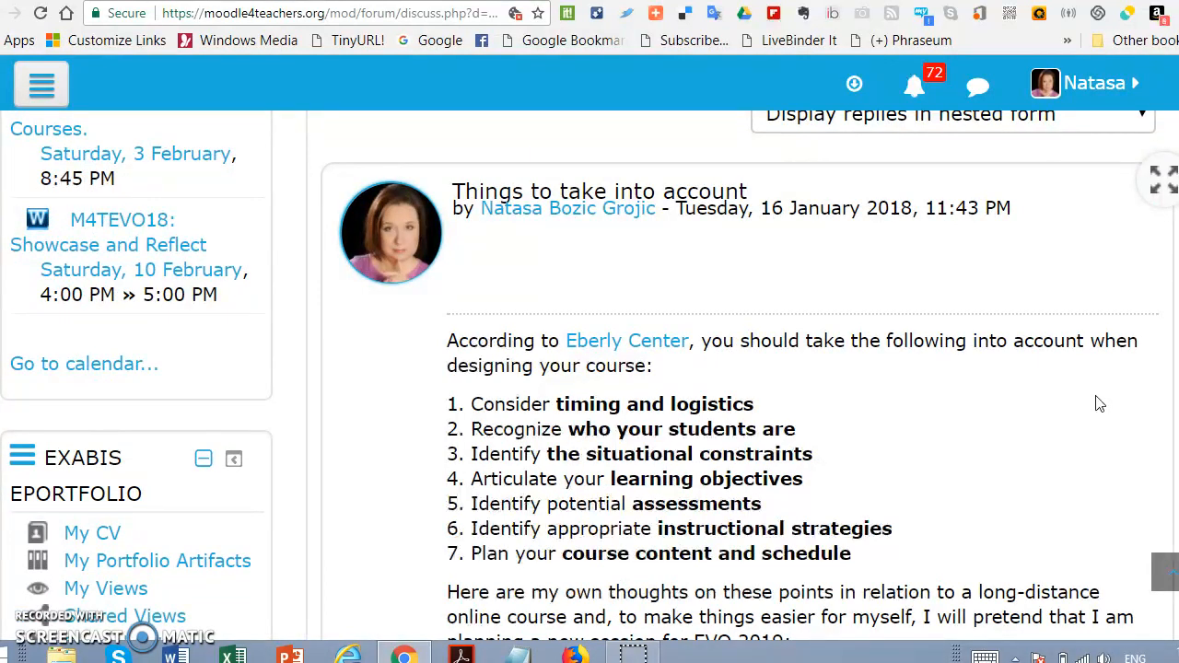
scroll(876, 376, "up", 3)
scroll(876, 377, "up", 2)
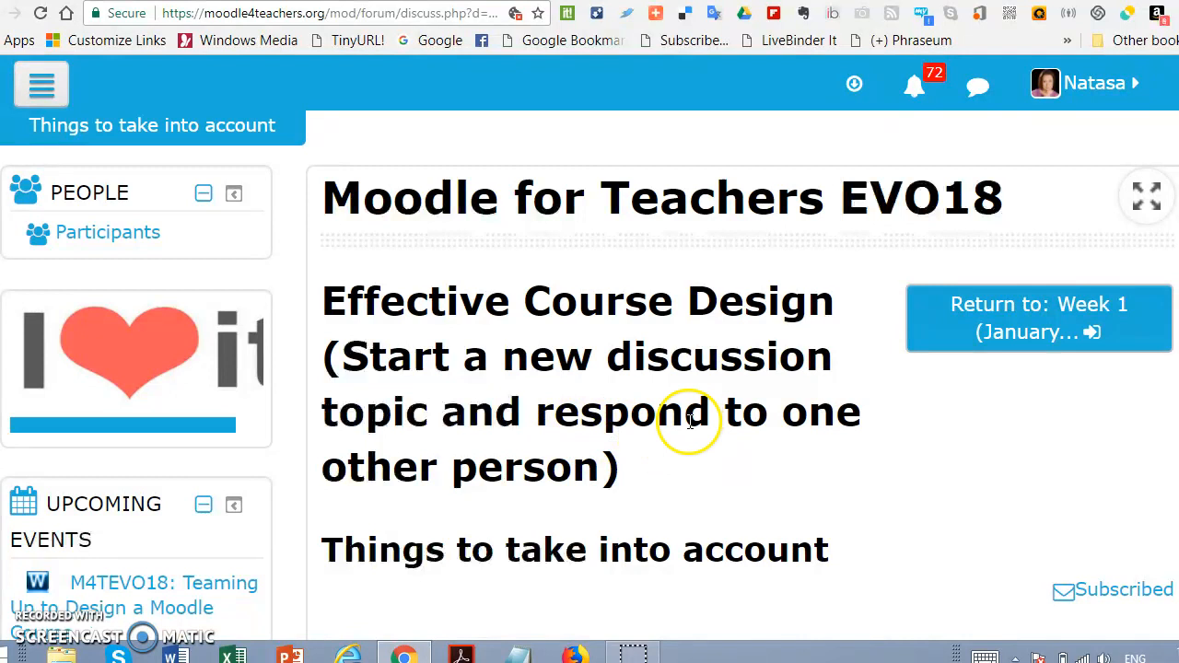
scroll(869, 411, "down", 1)
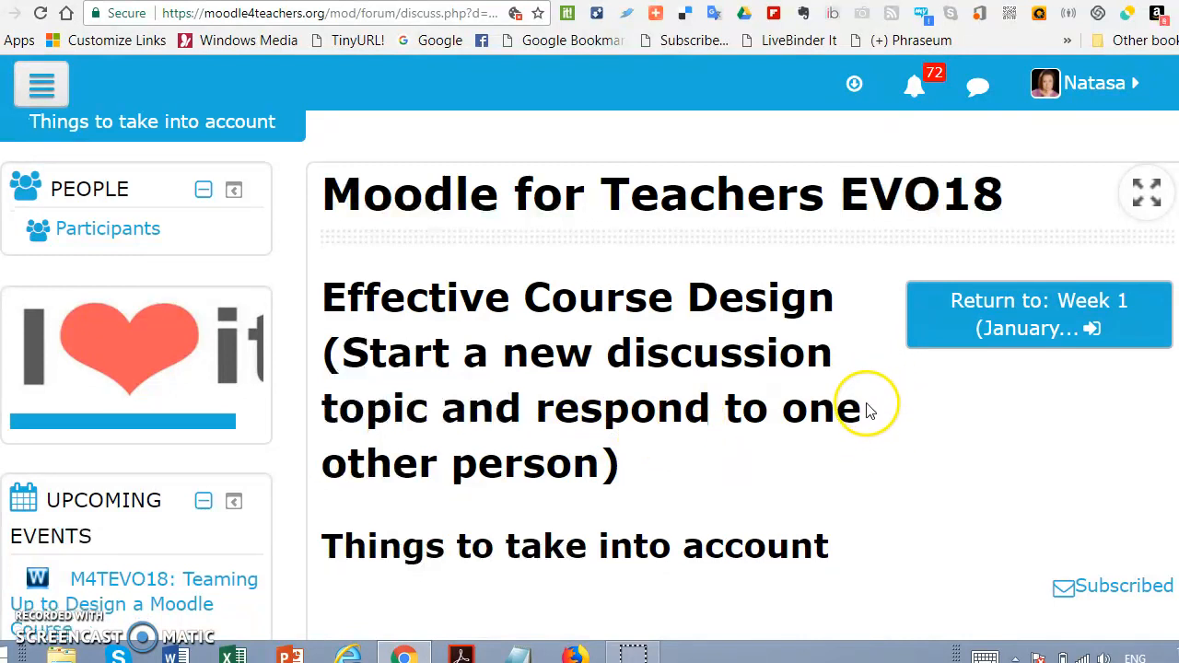
scroll(764, 405, "down", 5)
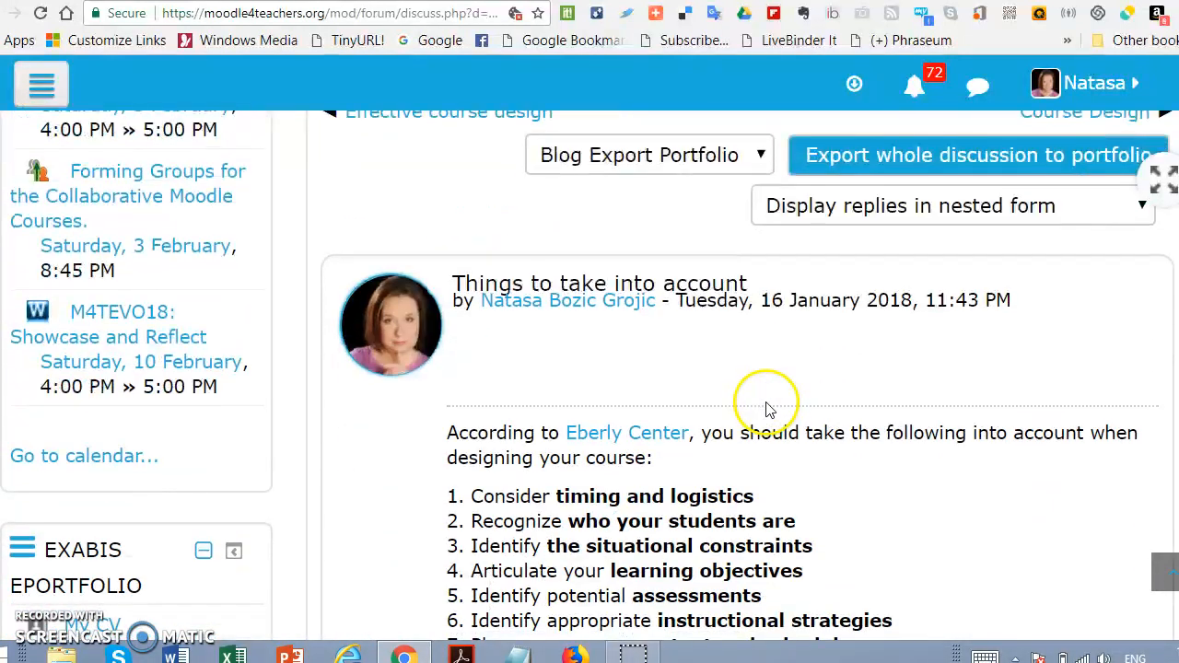
scroll(761, 413, "down", 1)
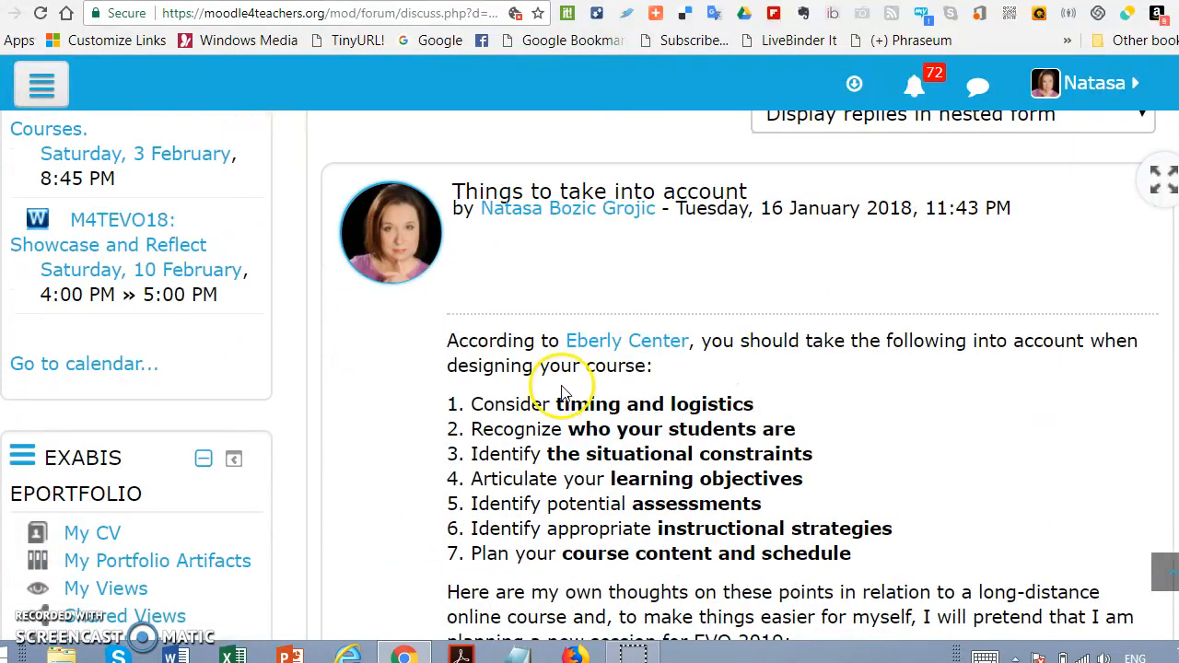
scroll(1020, 542, "down", 7)
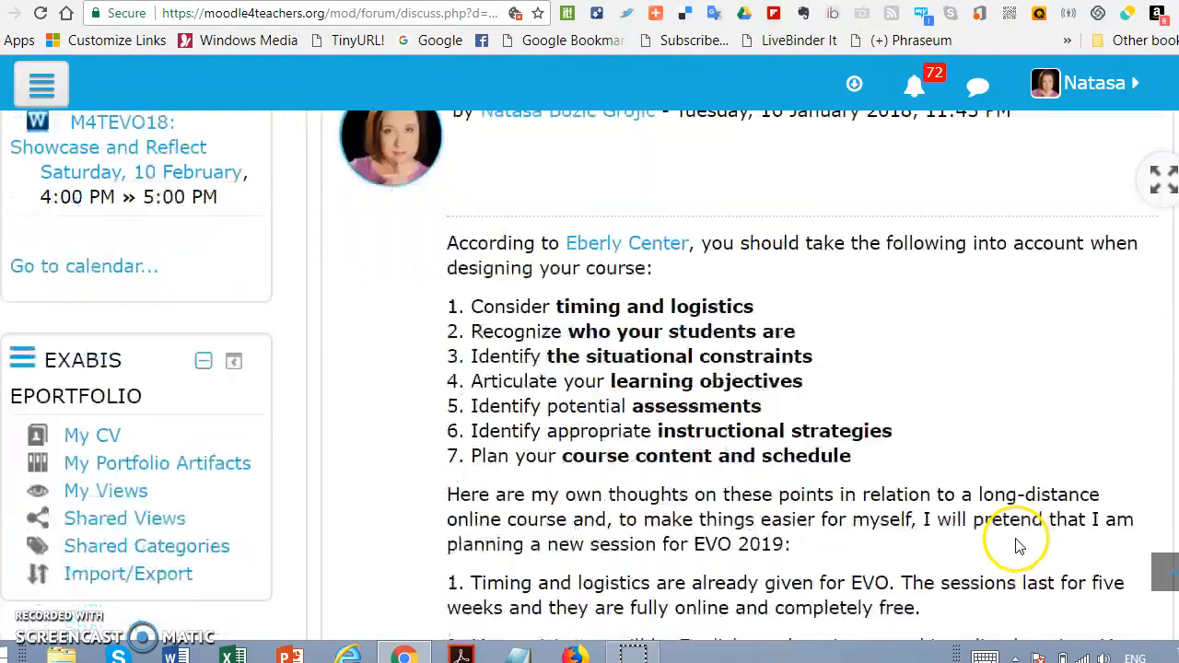
scroll(1016, 545, "down", 4)
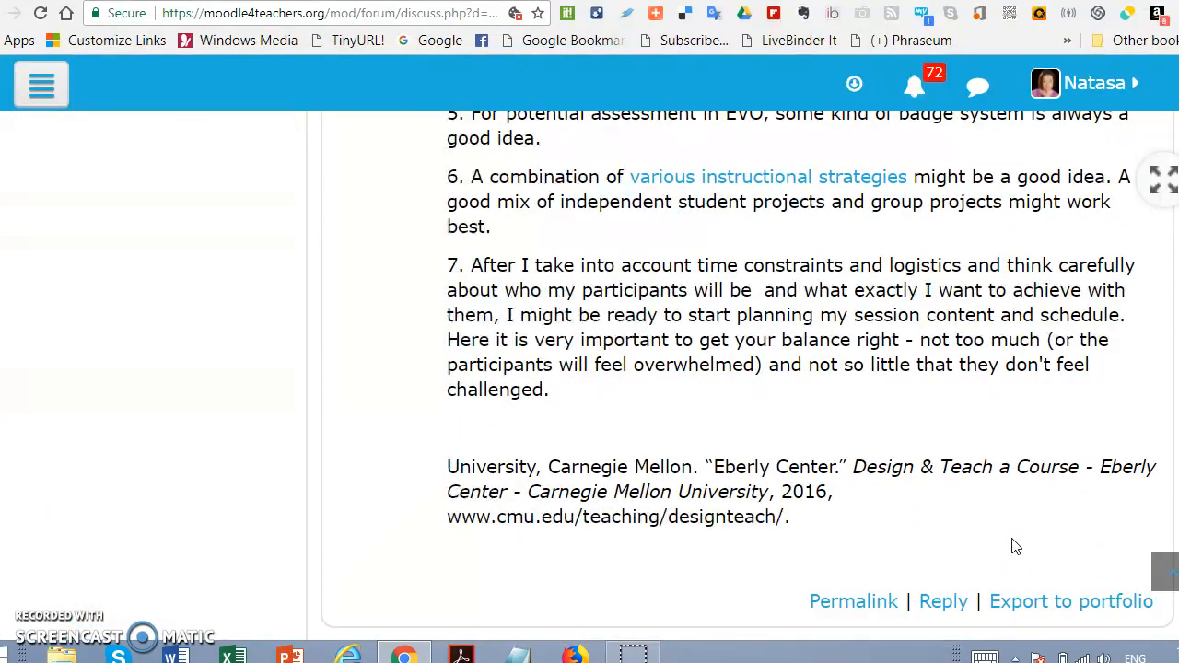
Step: Start exporting the single post "Things to take into account" to a portfolio, with Blog Export Portfolio as the destination
scroll(1010, 547, "down", 1)
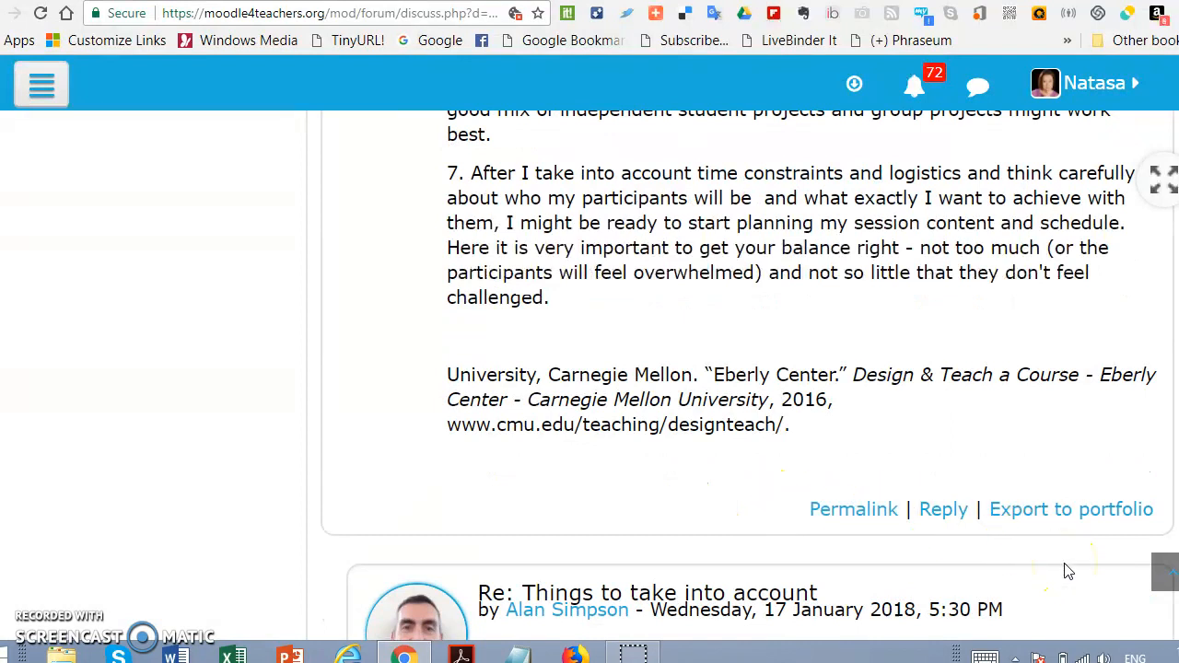
left_click(994, 514)
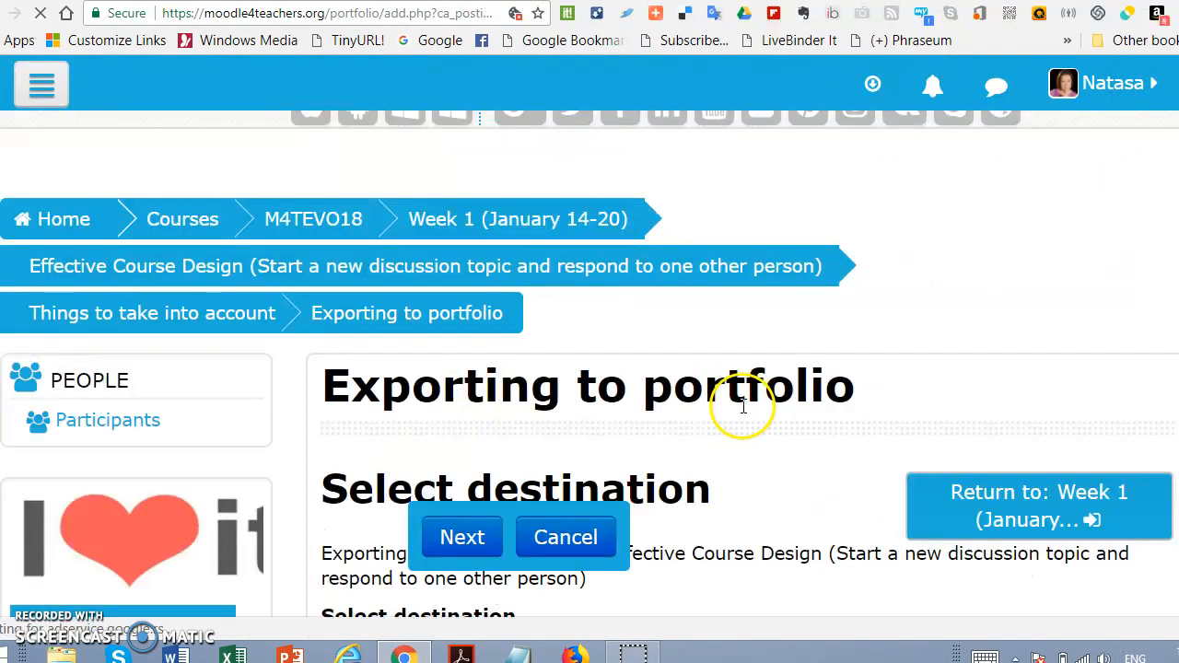
scroll(789, 390, "down", 4)
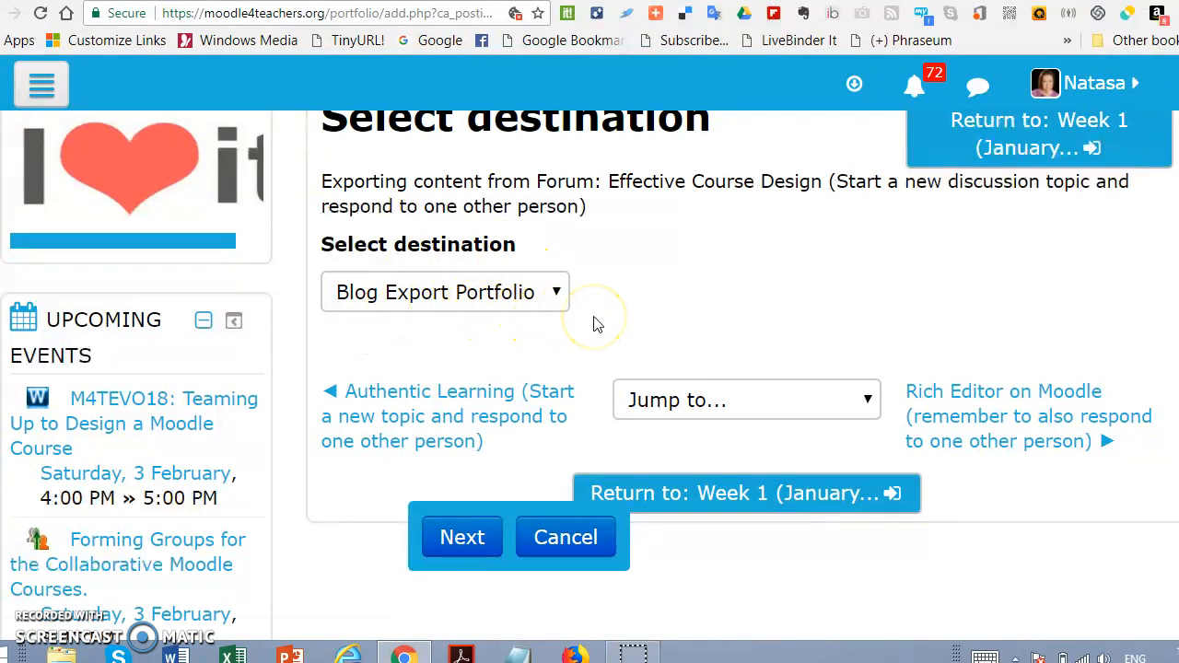
left_click(461, 538)
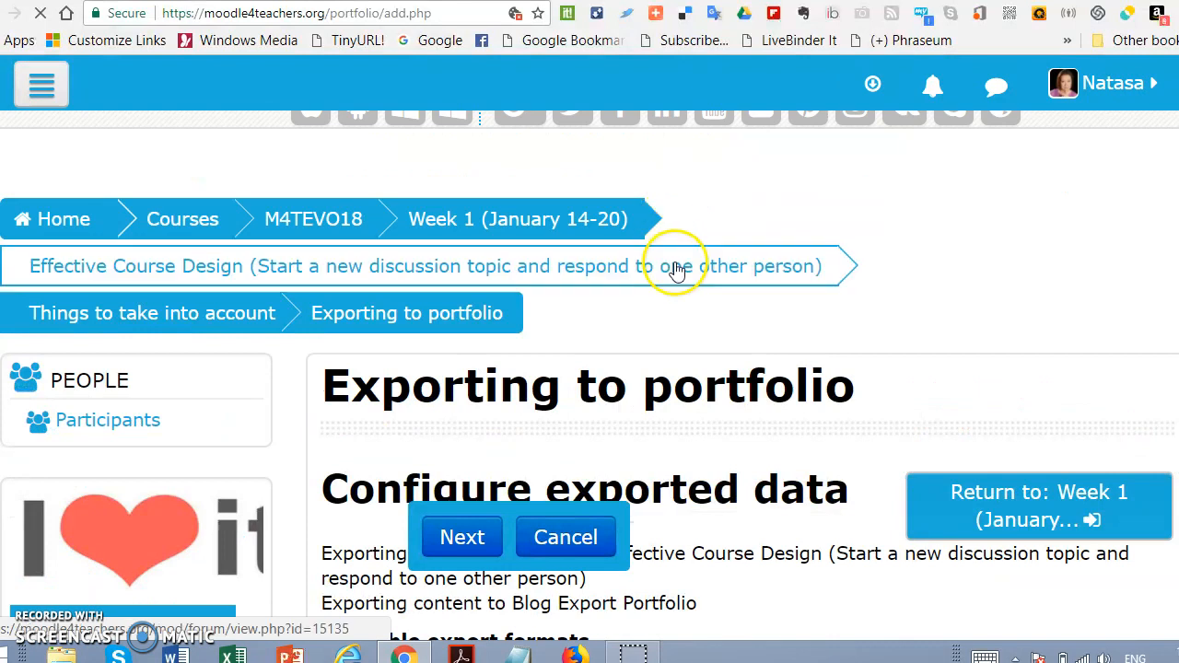
Step: Enable Edit After Export, keeping HTML format and Public/Published visibility, and proceed to the export summary
scroll(712, 316, "down", 4)
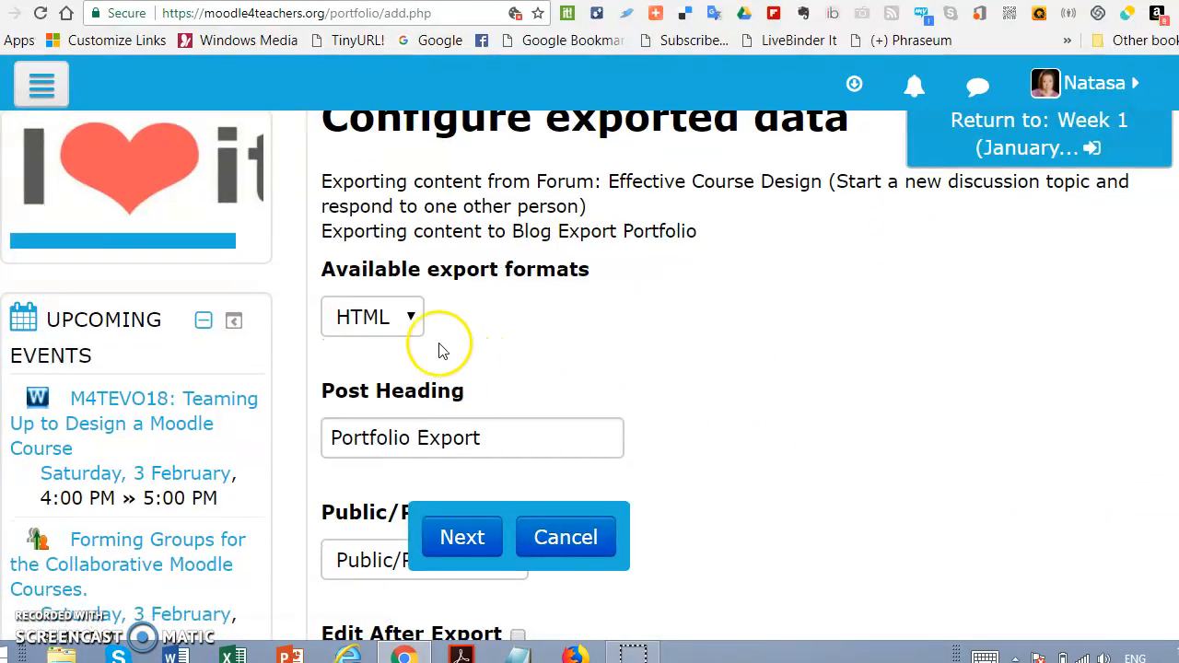
scroll(669, 311, "down", 2)
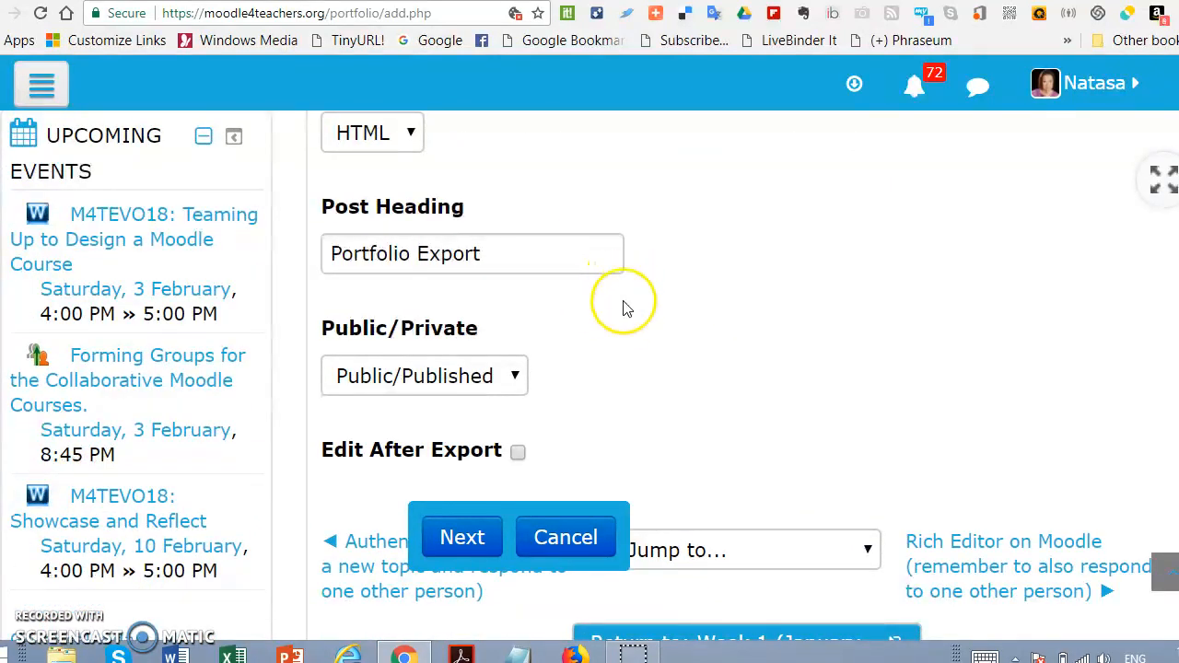
scroll(711, 303, "down", 2)
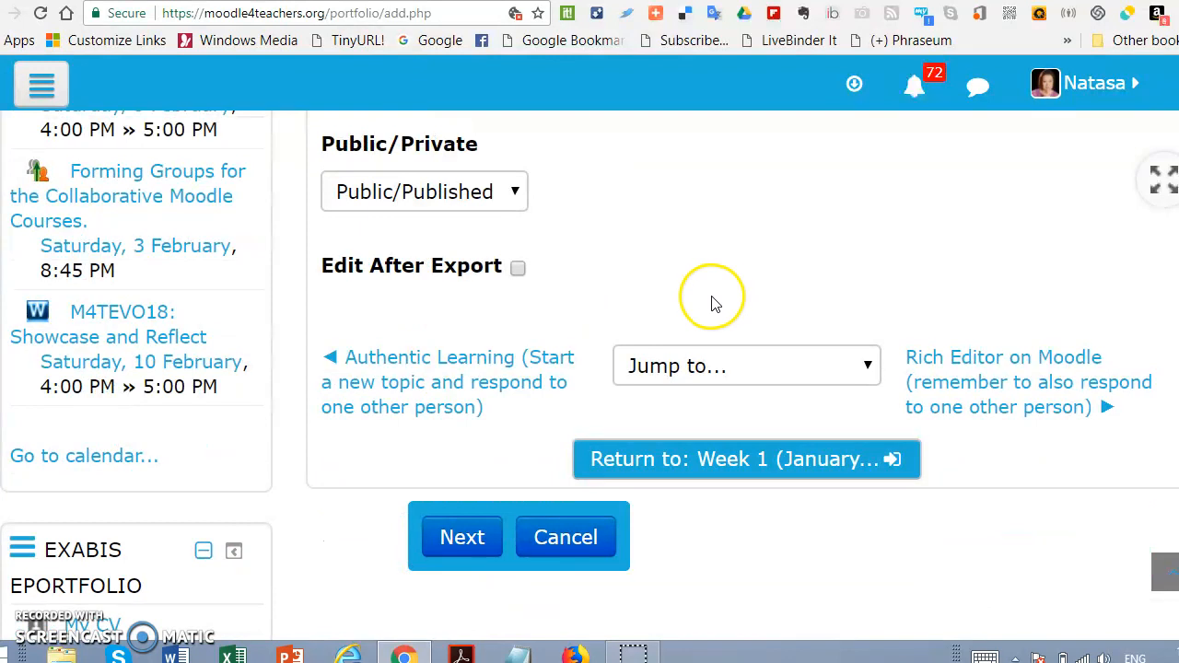
left_click(517, 268)
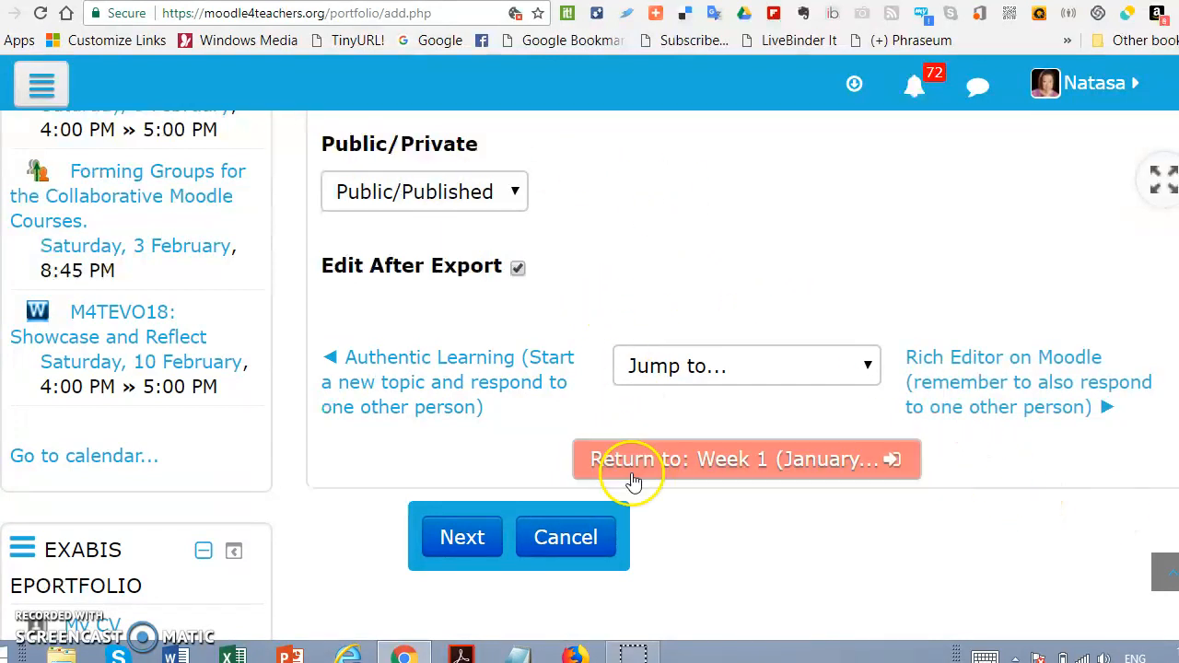
left_click(451, 544)
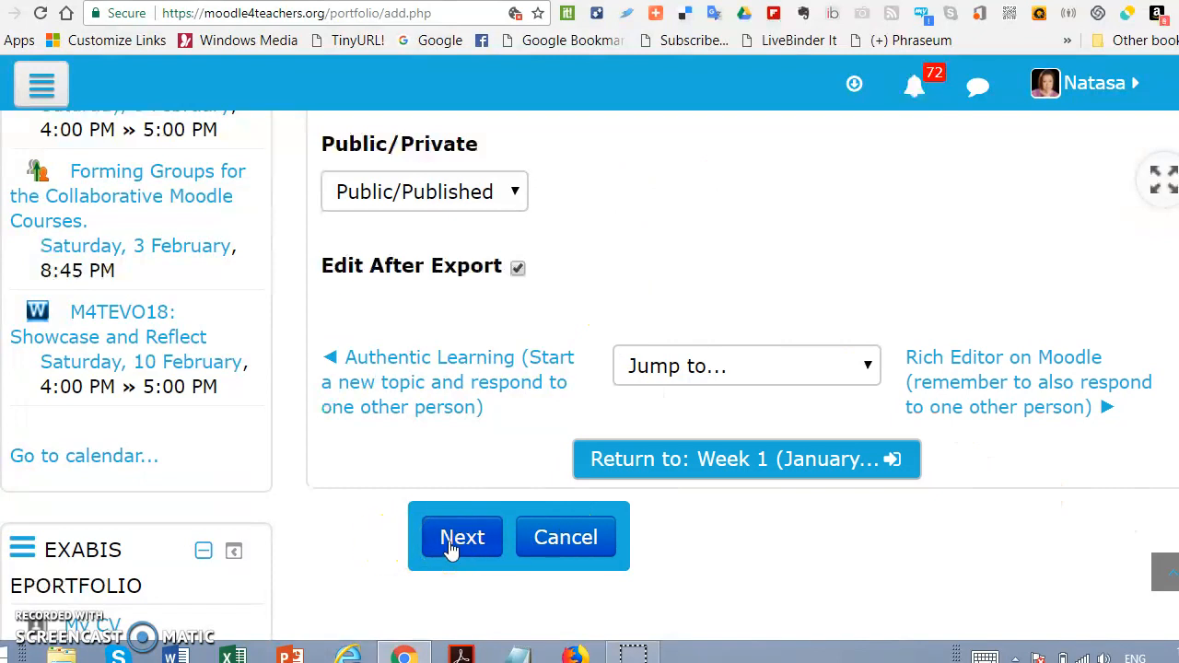
Step: Check the export summary and confirm the portfolio export
left_click(1131, 81)
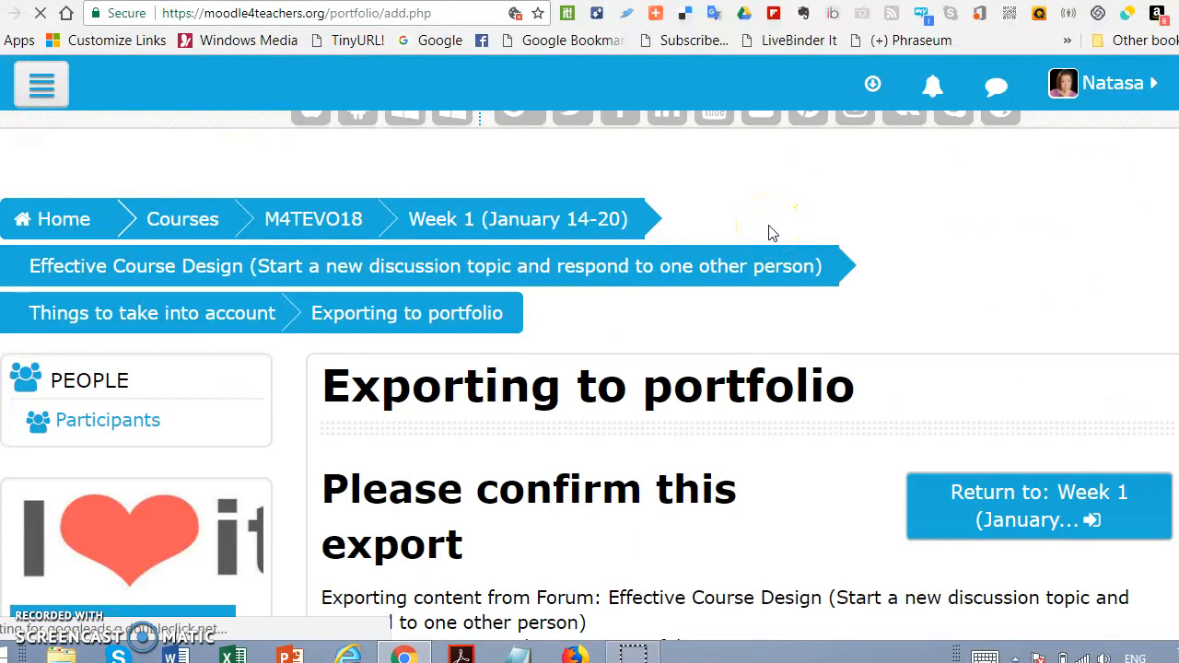
scroll(768, 250, "down", 5)
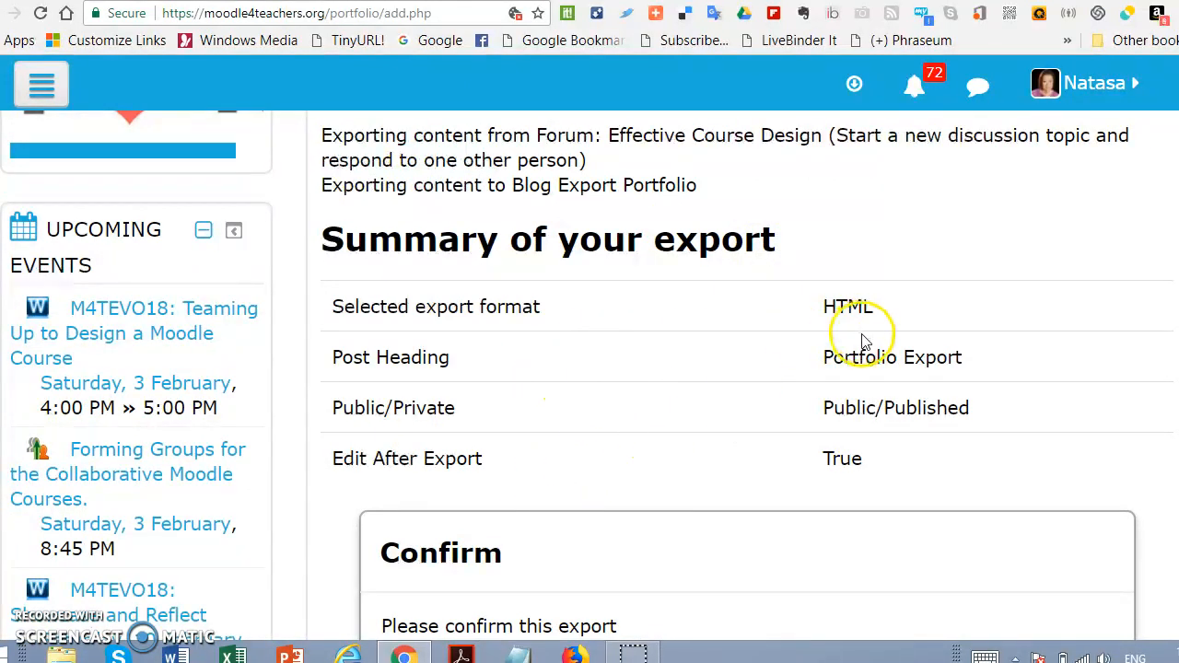
scroll(721, 377, "down", 3)
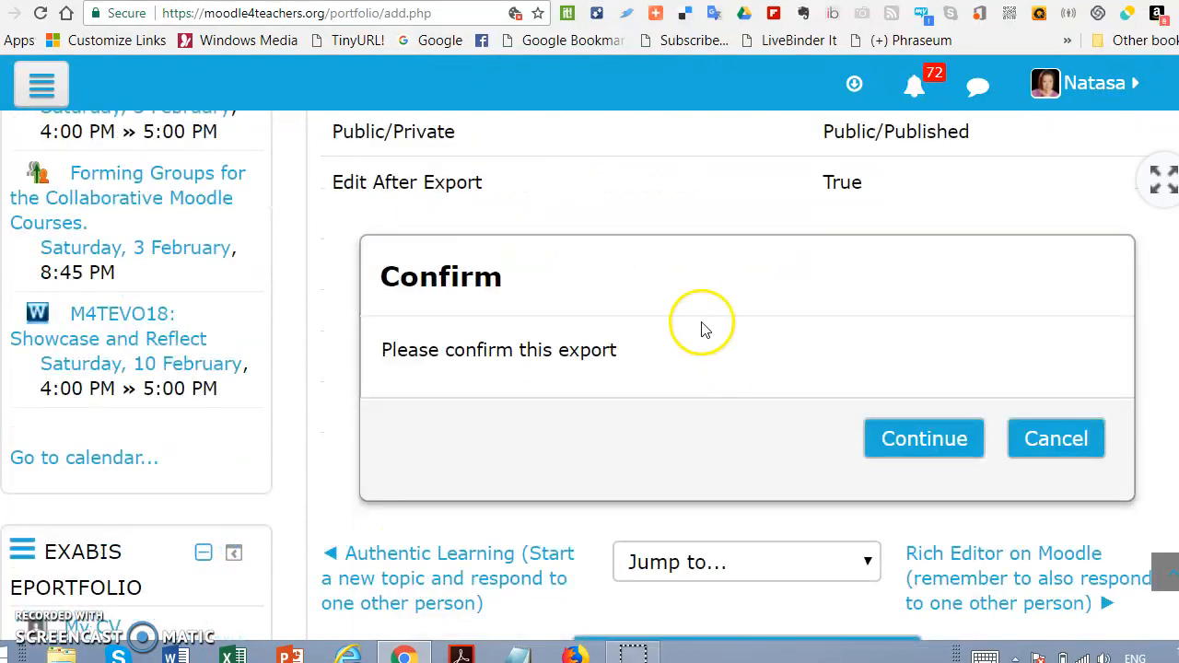
left_click(916, 442)
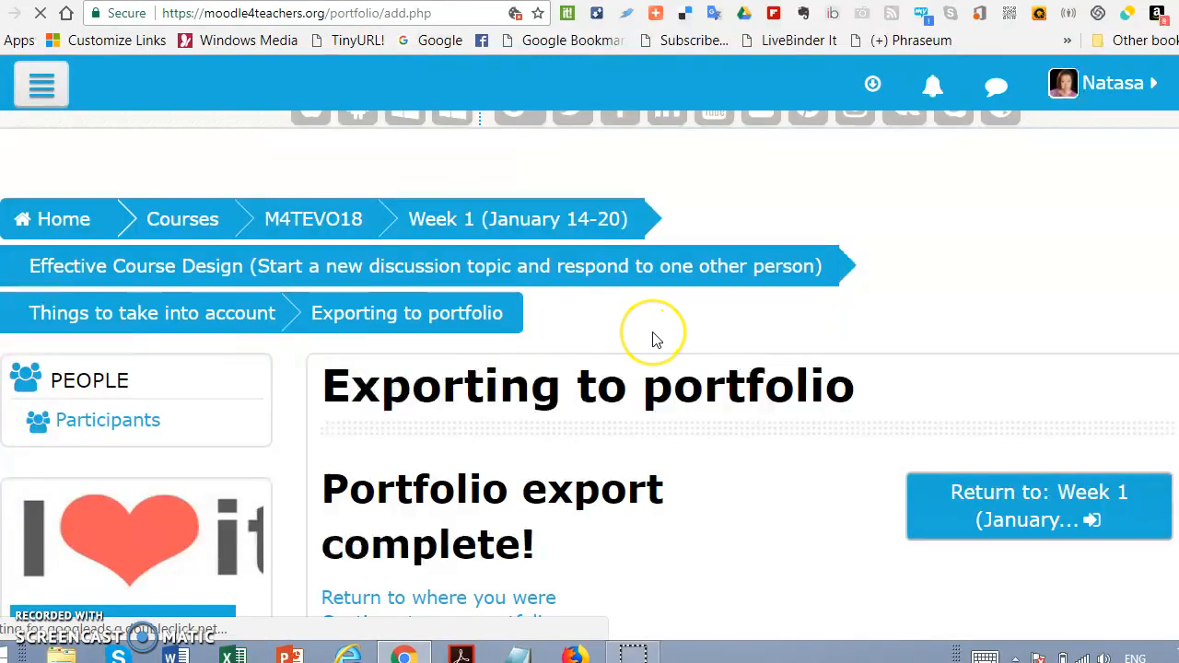
Step: Continue from the completed export to the portfolio to edit the exported blog entry
scroll(652, 339, "down", 3)
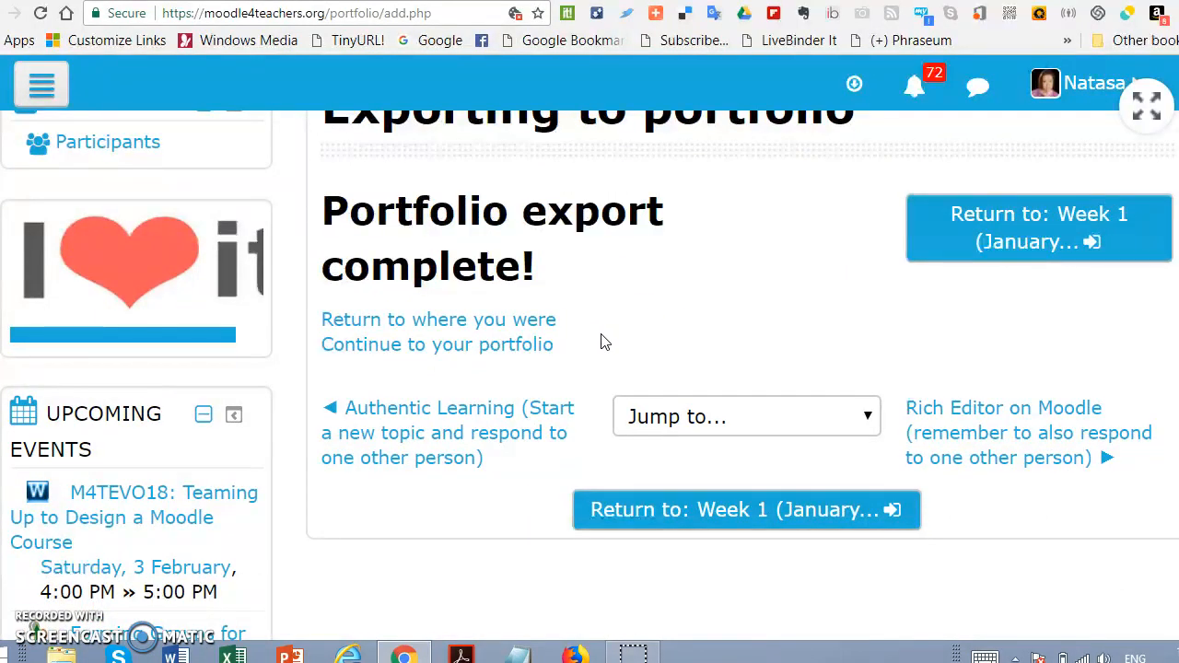
right_click(486, 324)
left_click(532, 331)
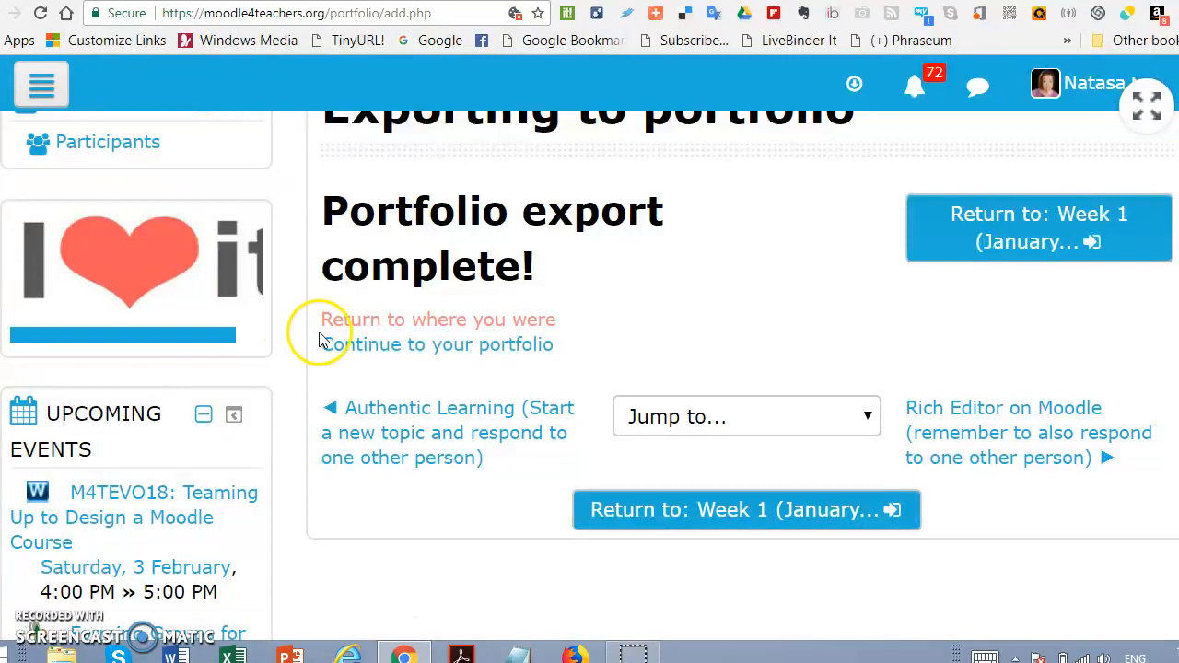
left_click(346, 350)
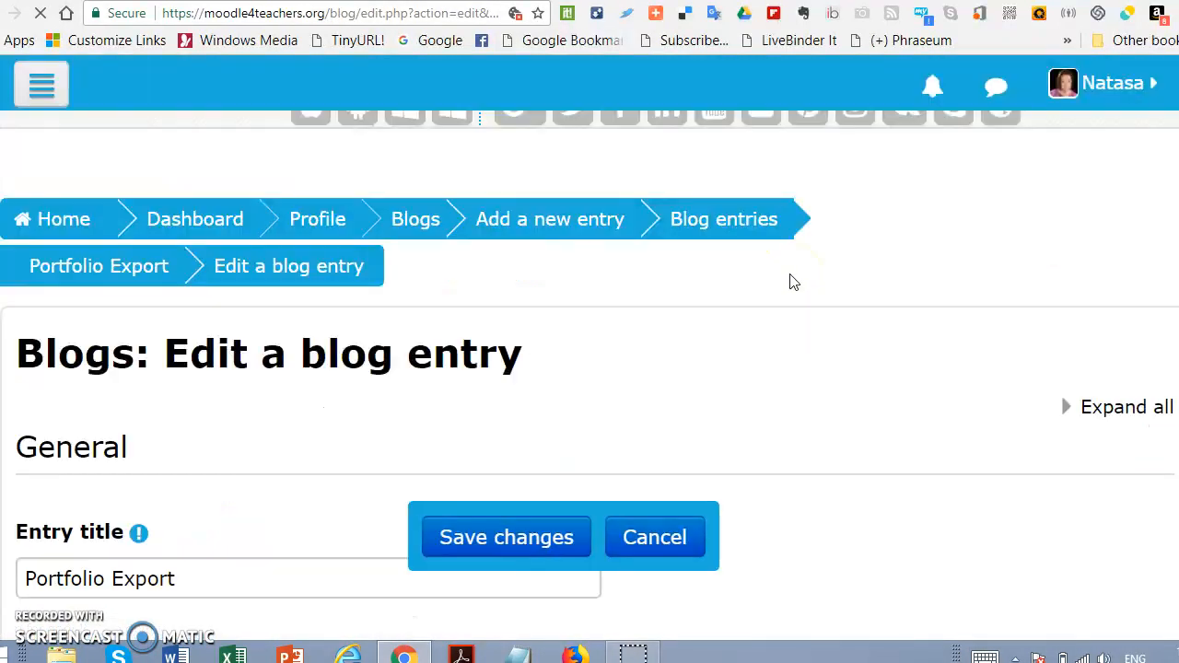
Step: Change the blog entry title to "Effective Course Design"
scroll(742, 299, "down", 3)
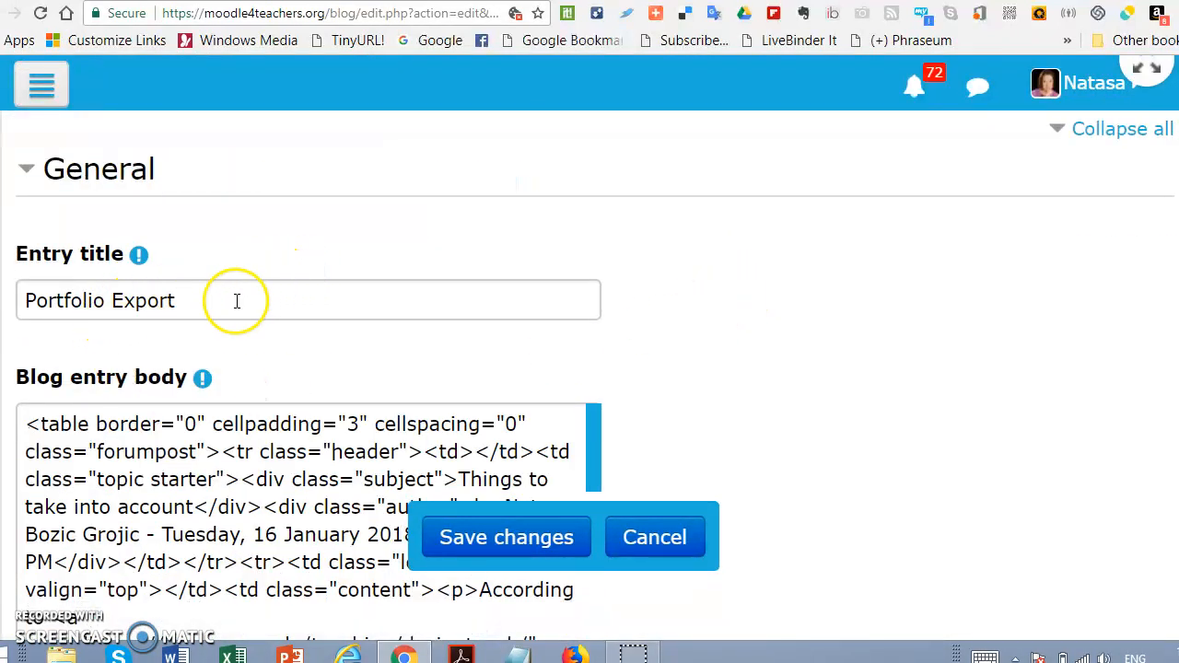
left_click(182, 301)
left_click_drag(181, 301, 12, 314)
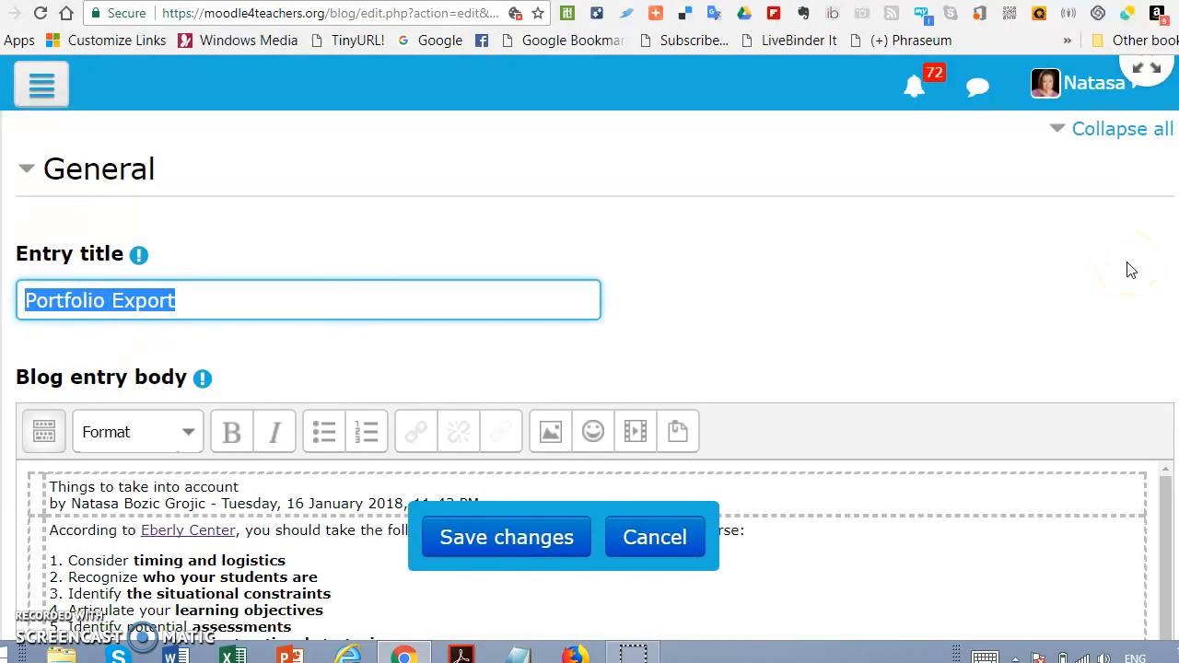
type("Effective Course Design")
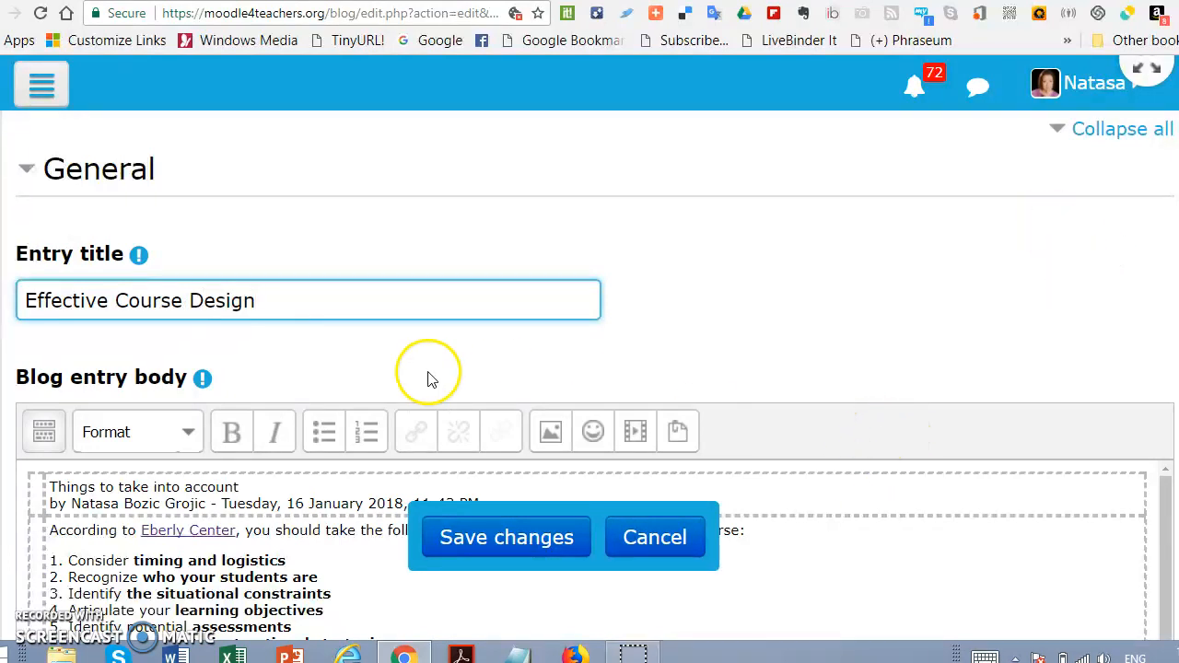
Step: Start inserting an image in the blog entry body and open the file picker to find or upload one
scroll(422, 376, "down", 1)
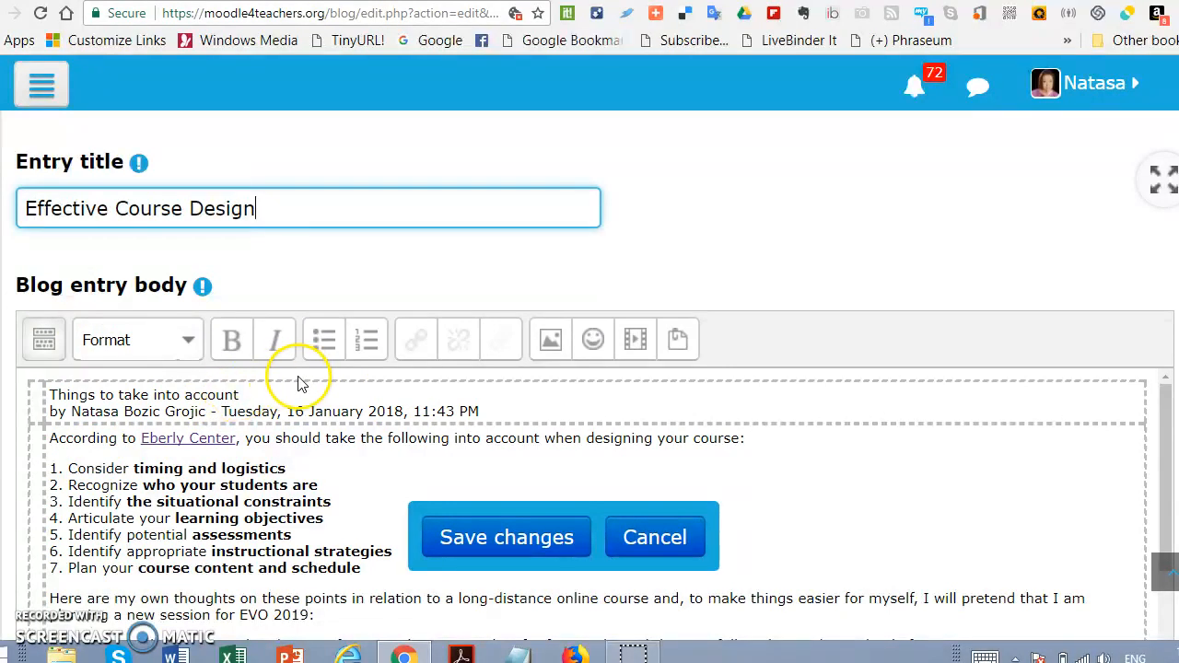
left_click(550, 353)
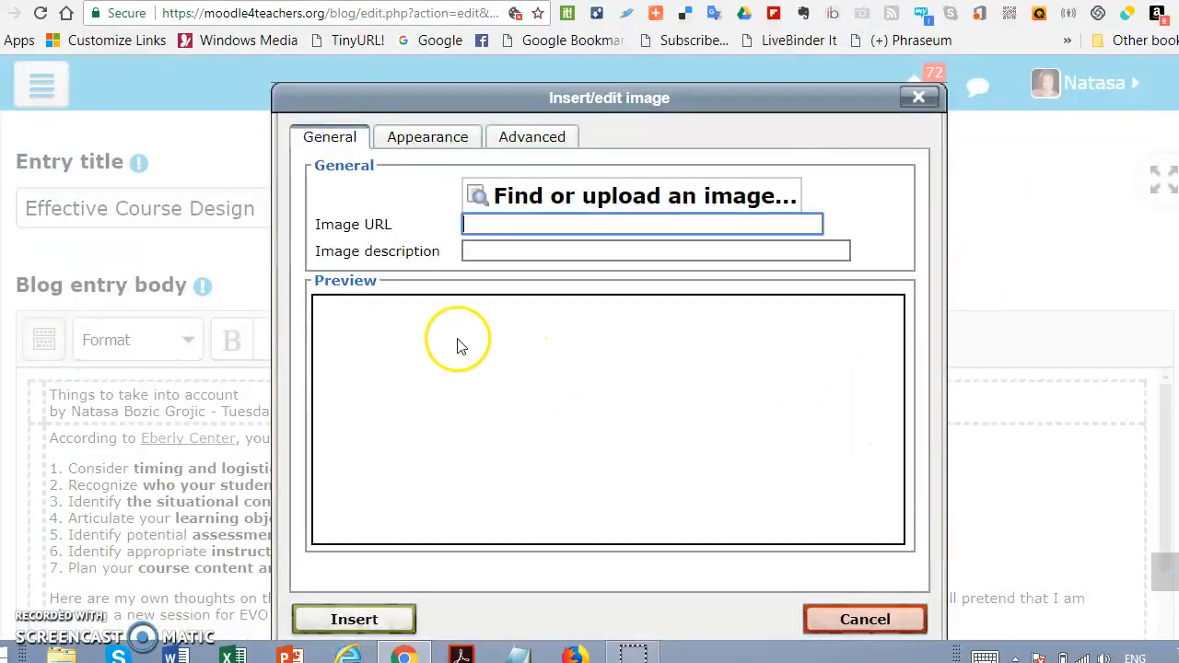
left_click(506, 198)
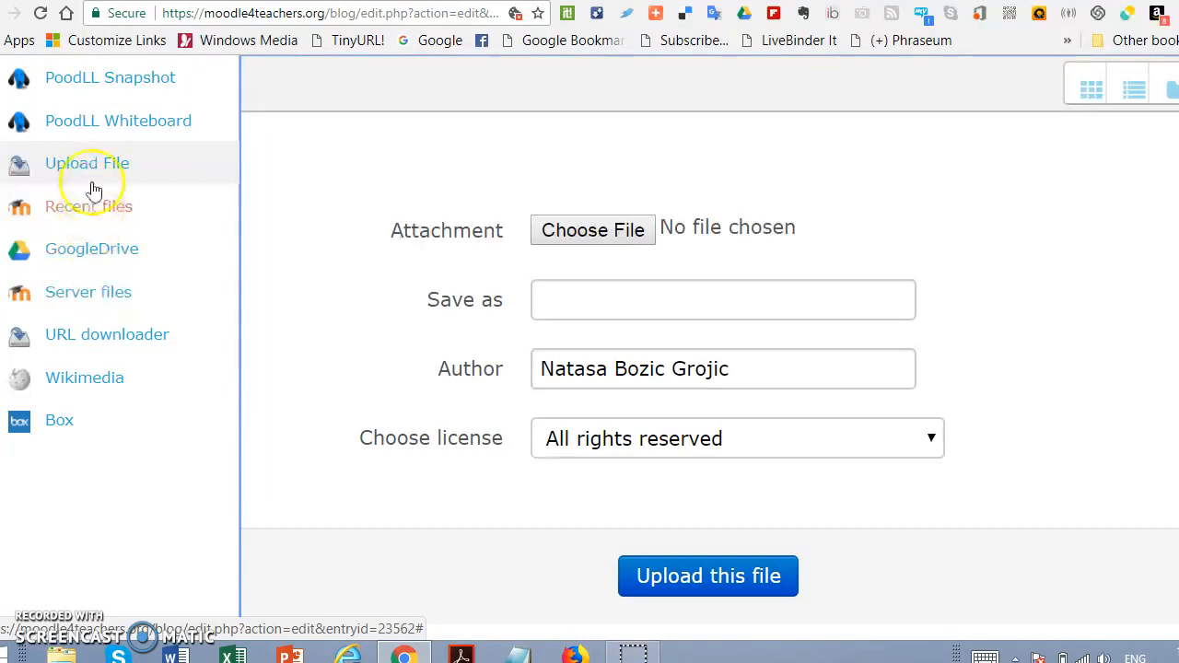
Step: Search the Wikimedia repository for "Course Design" images, keeping the maximum image size at 1024 by 1024 px
left_click(85, 379)
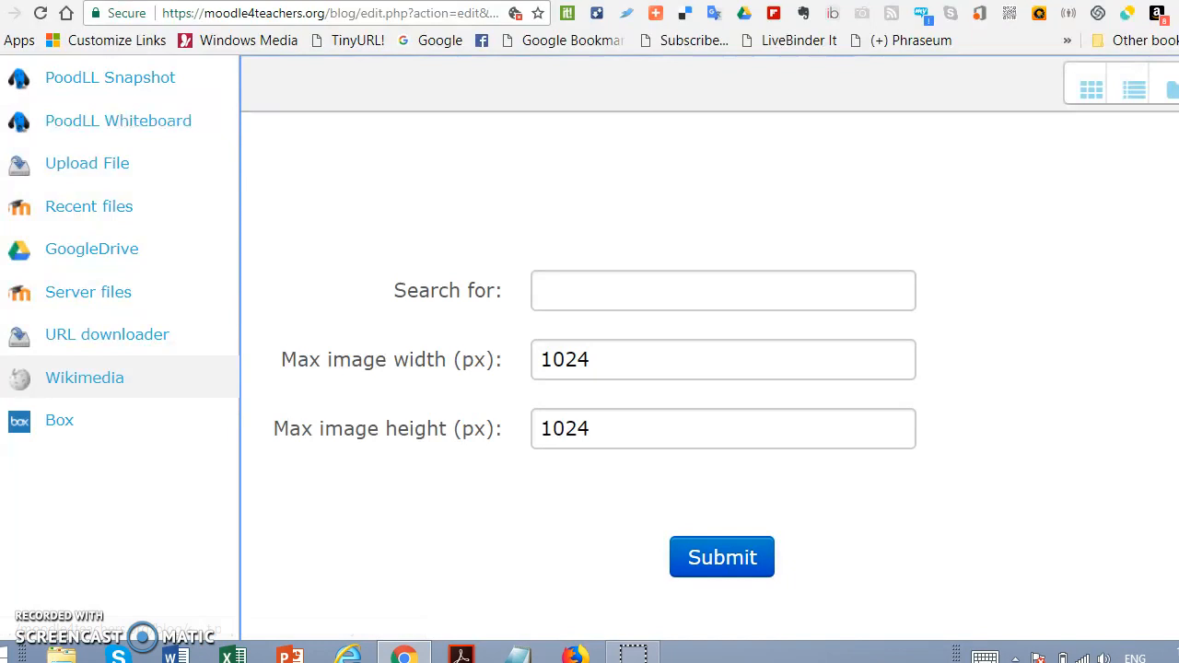
left_click(560, 289)
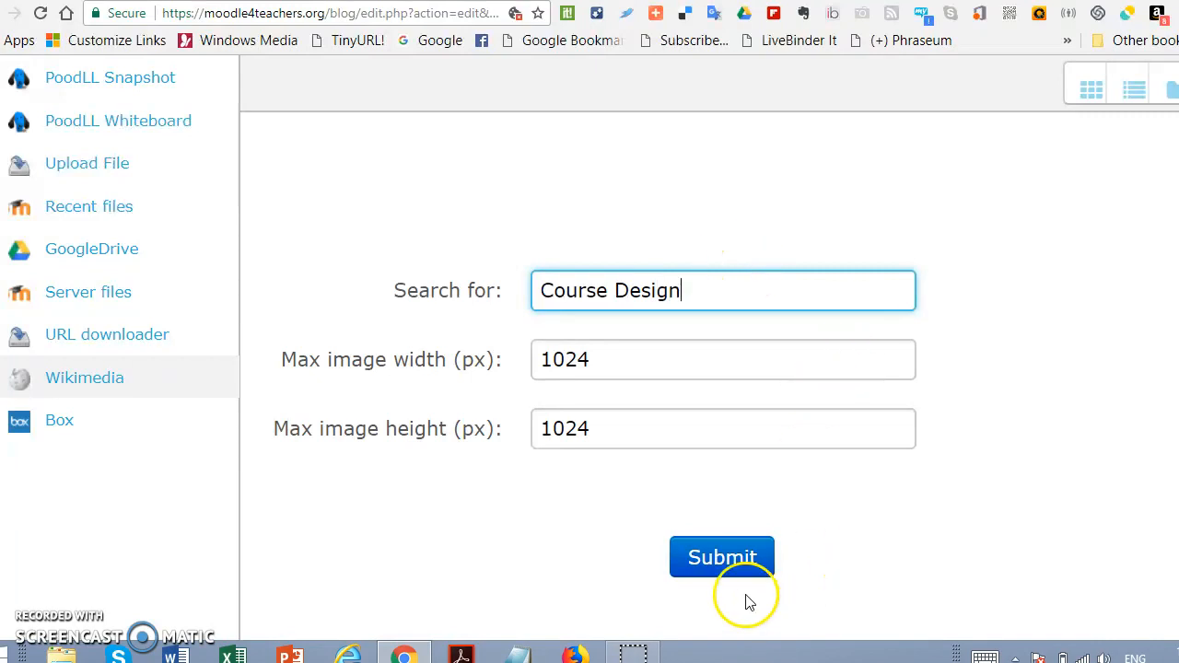
left_click(717, 570)
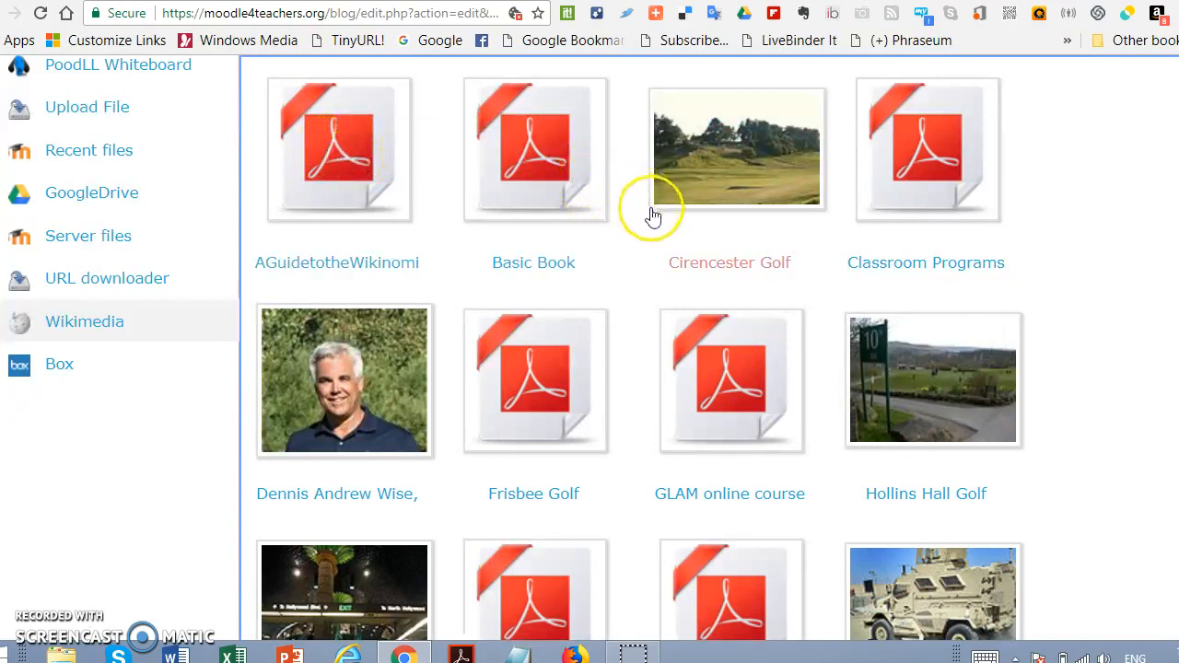
Step: Look through the Wikimedia results for an image suited to course design, and close the file picker without choosing one
scroll(652, 216, "down", 3)
scroll(660, 223, "down", 3)
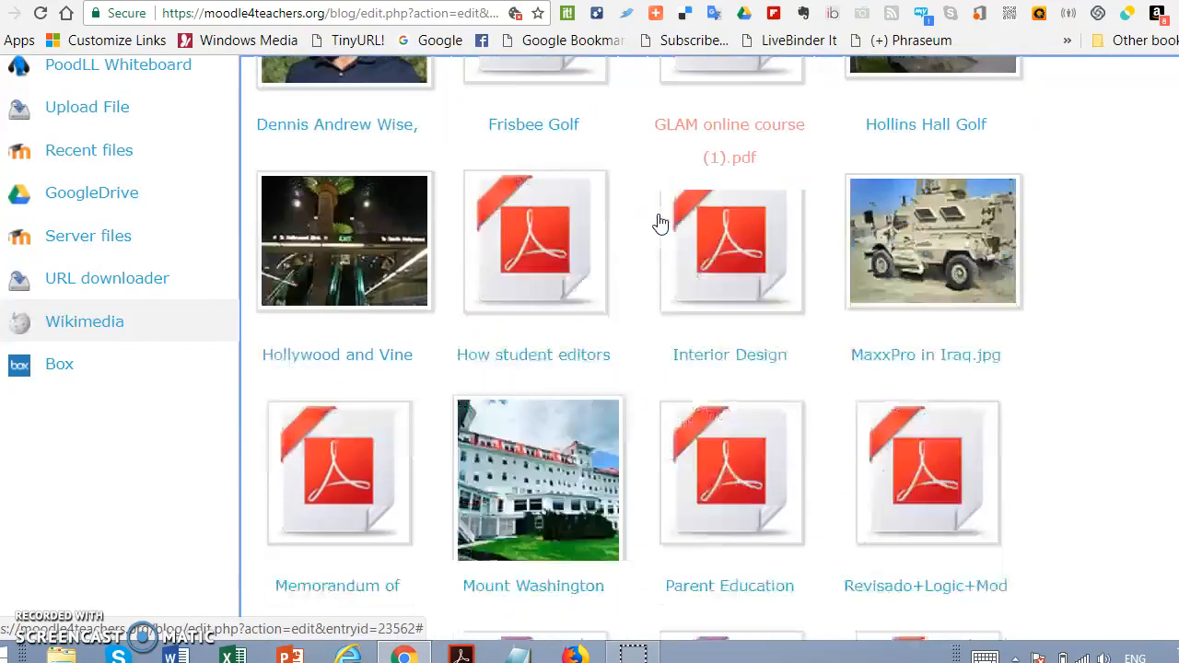
scroll(1003, 221, "down", 2)
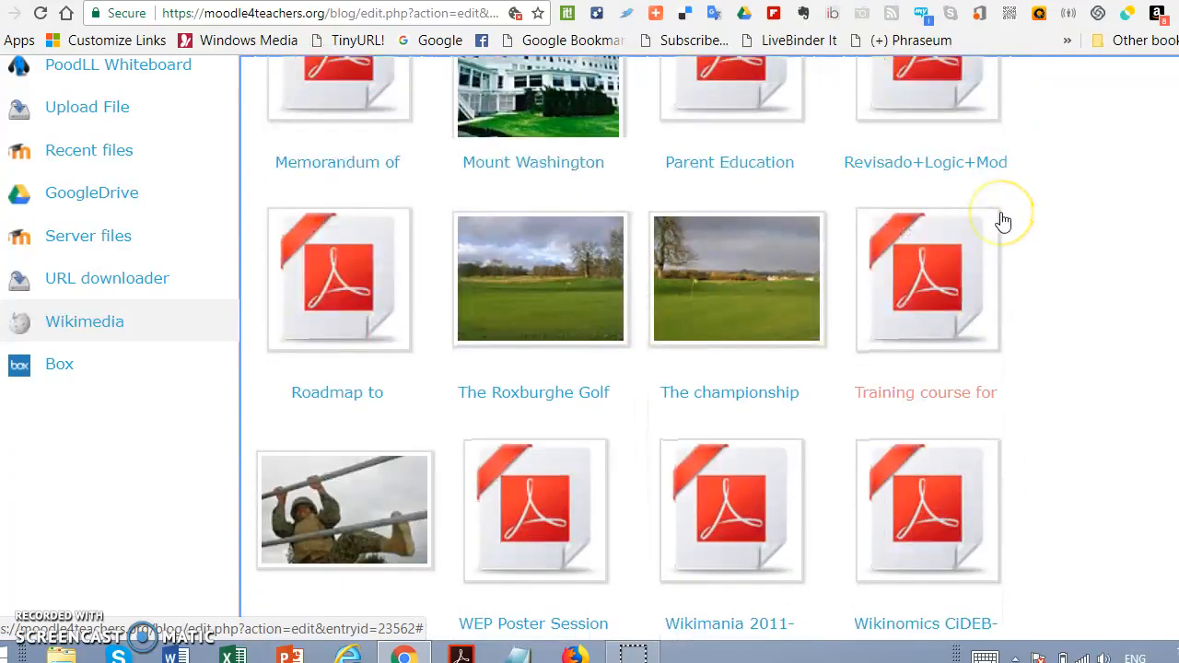
scroll(1003, 224, "down", 3)
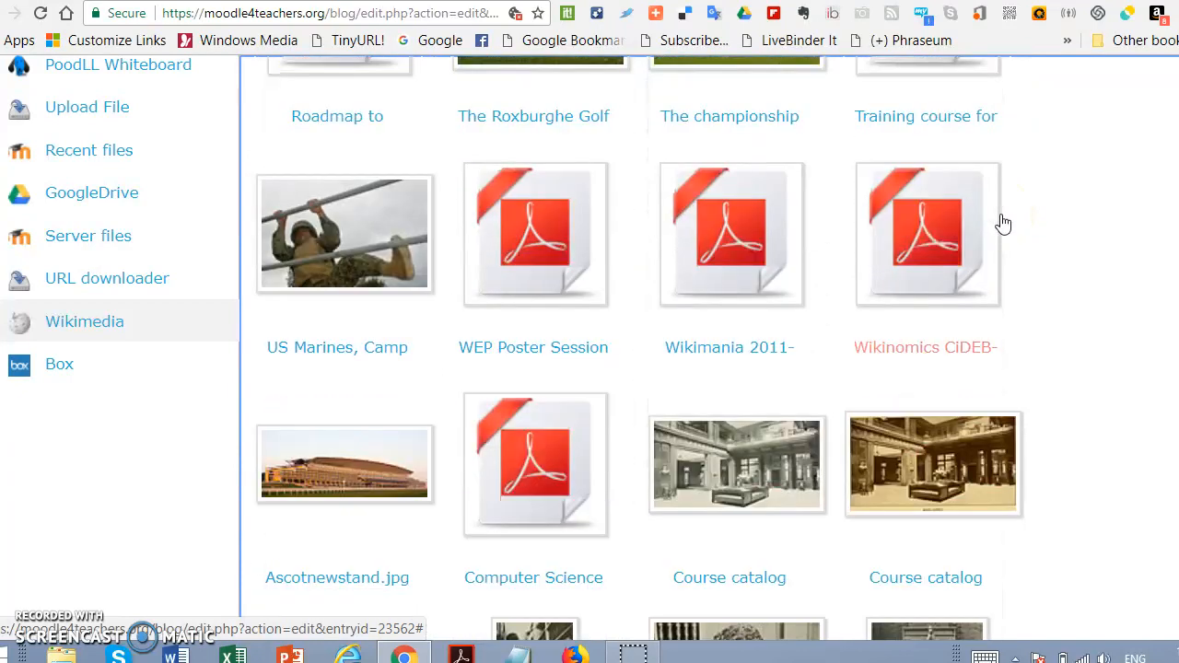
scroll(1003, 224, "down", 3)
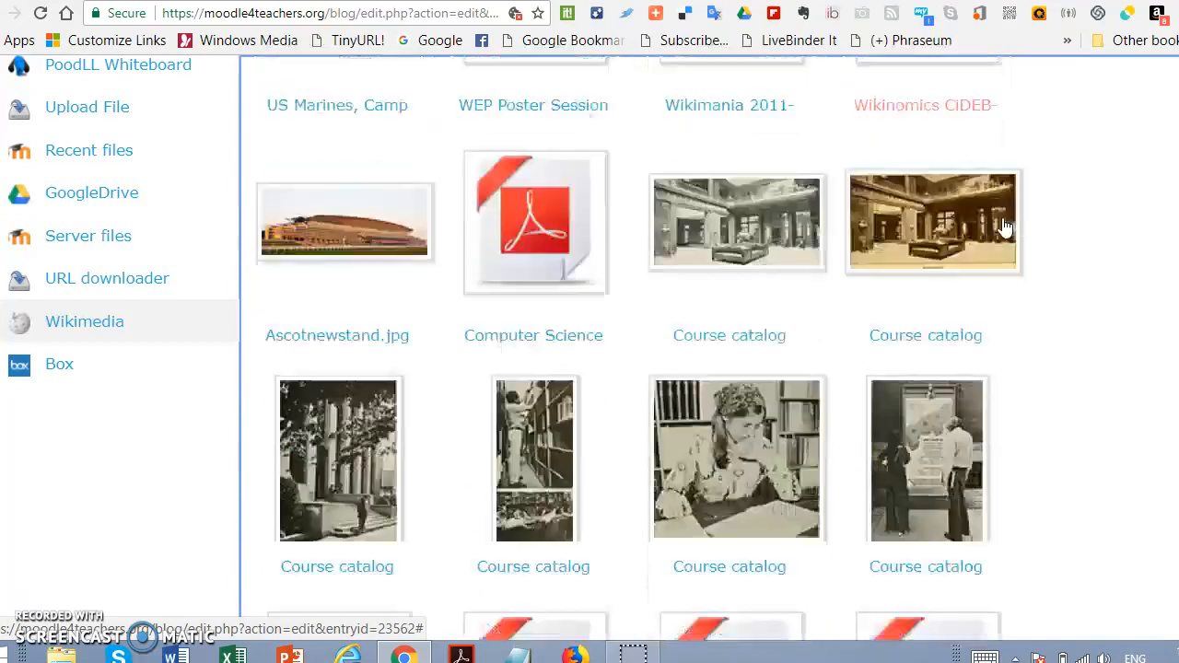
scroll(988, 227, "down", 3)
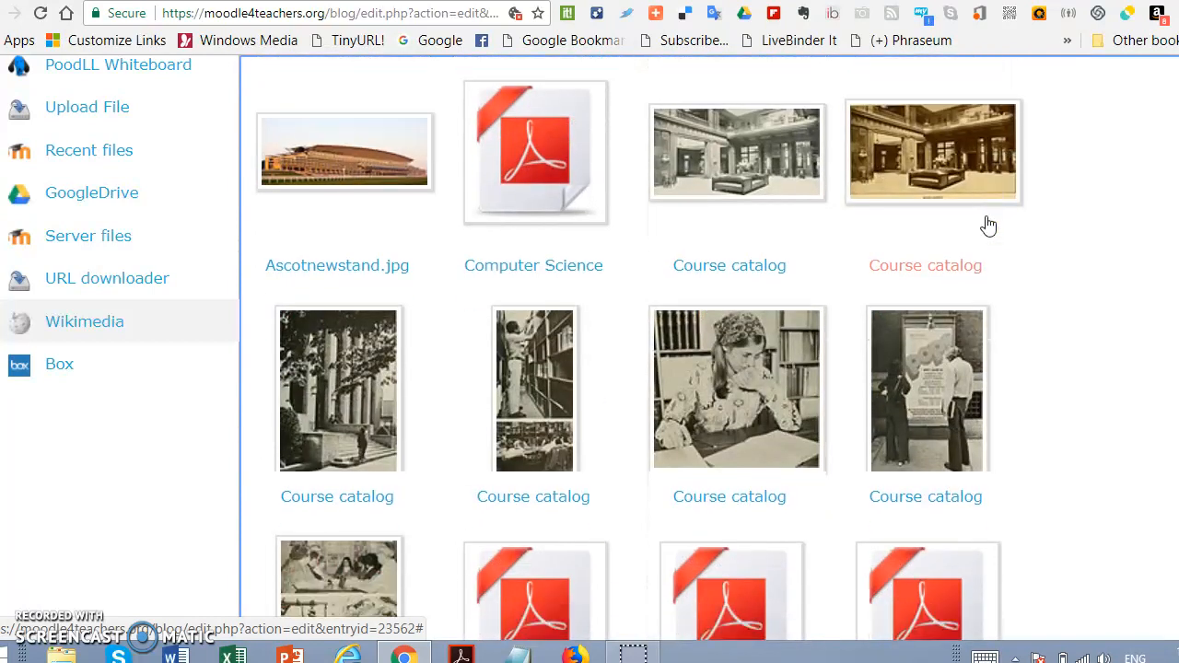
scroll(988, 224, "down", 2)
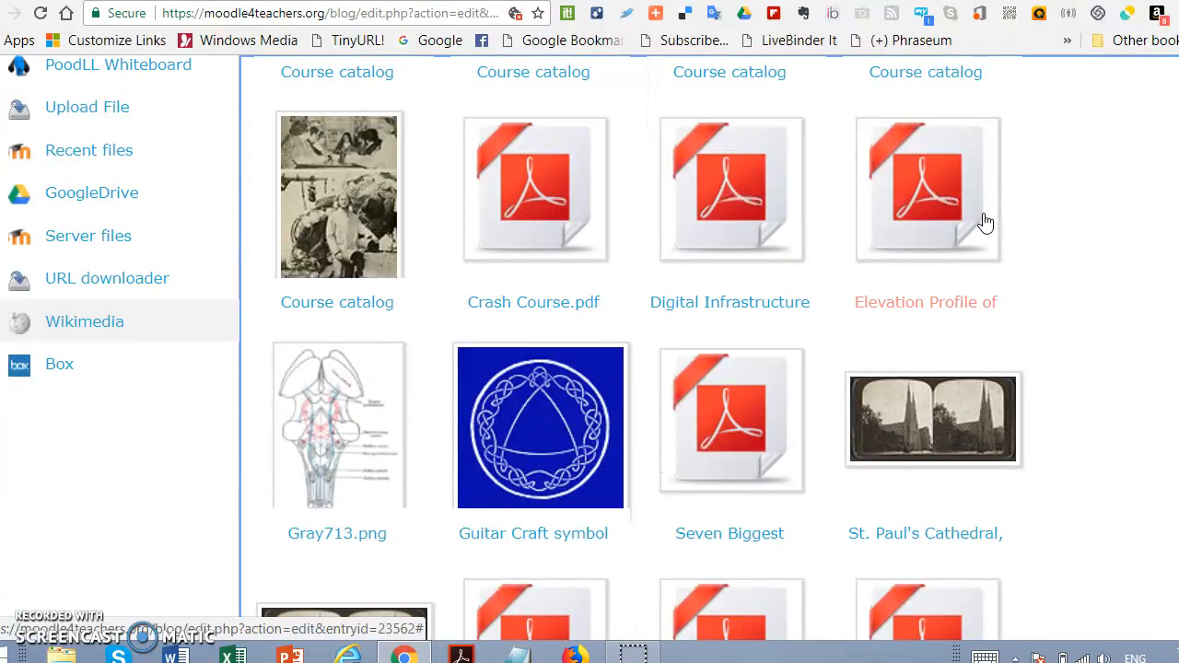
scroll(984, 221, "down", 3)
scroll(984, 222, "down", 3)
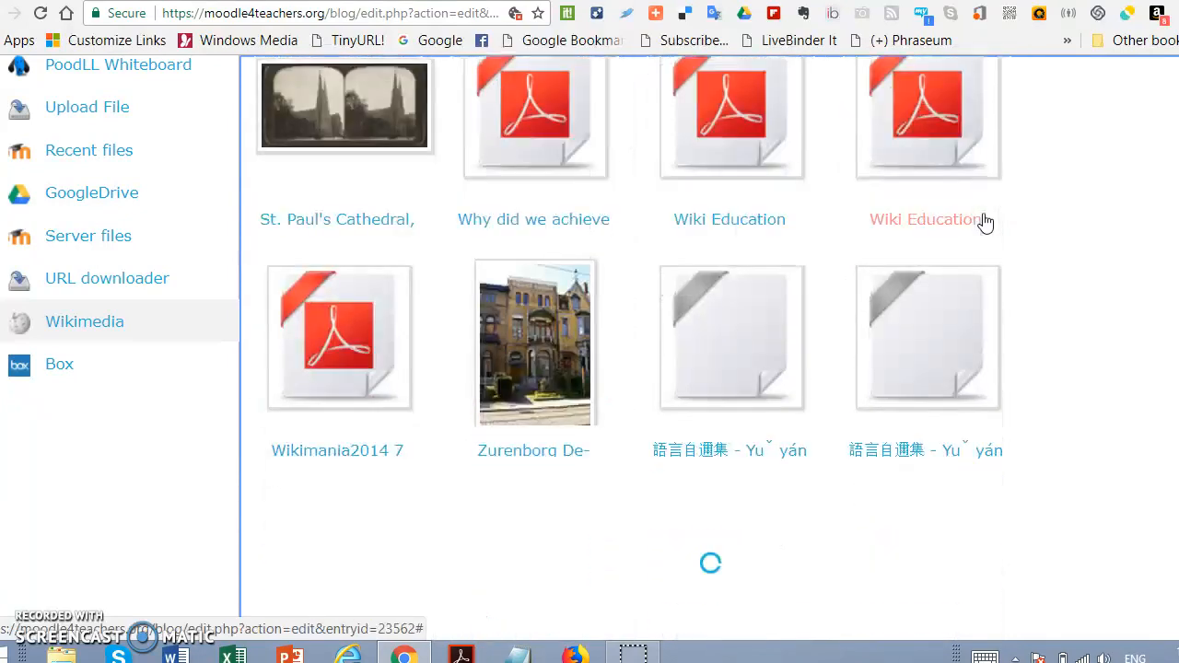
scroll(833, 190, "up", 16)
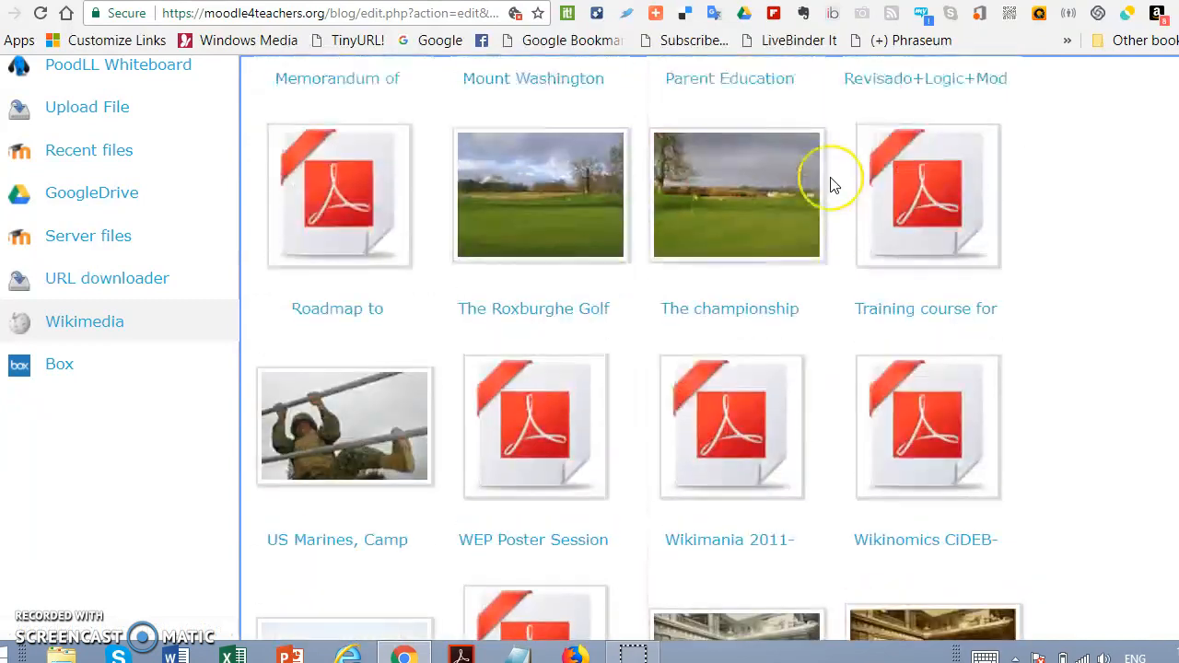
scroll(832, 185, "up", 10)
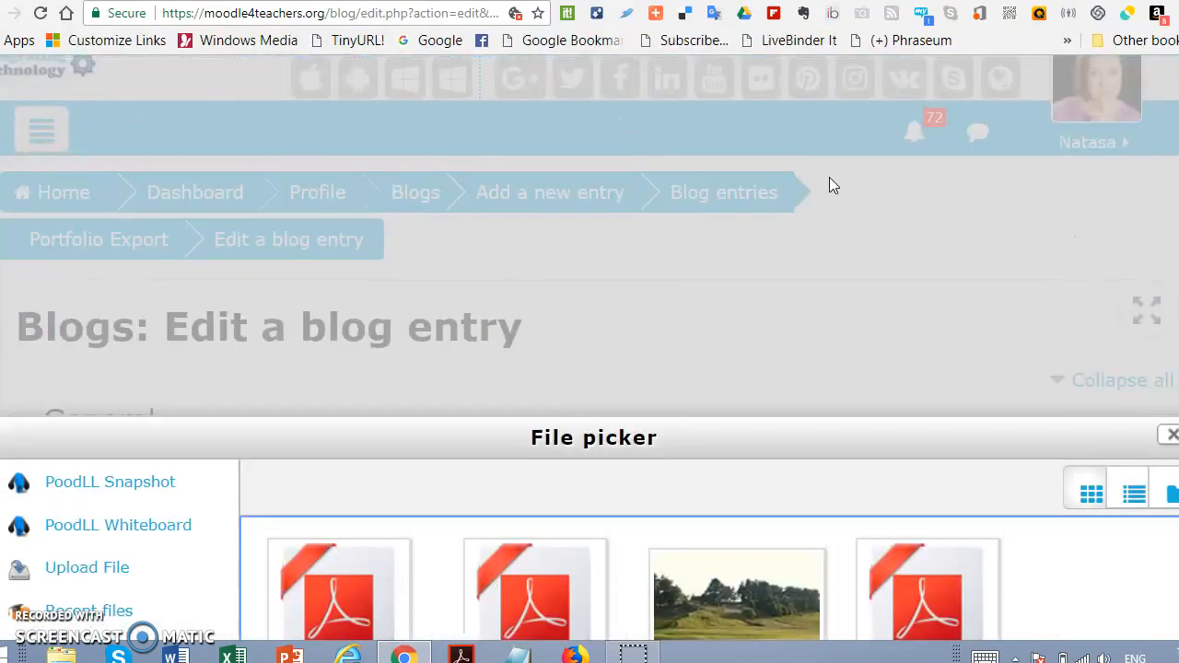
left_click(1008, 304)
left_click(1168, 438)
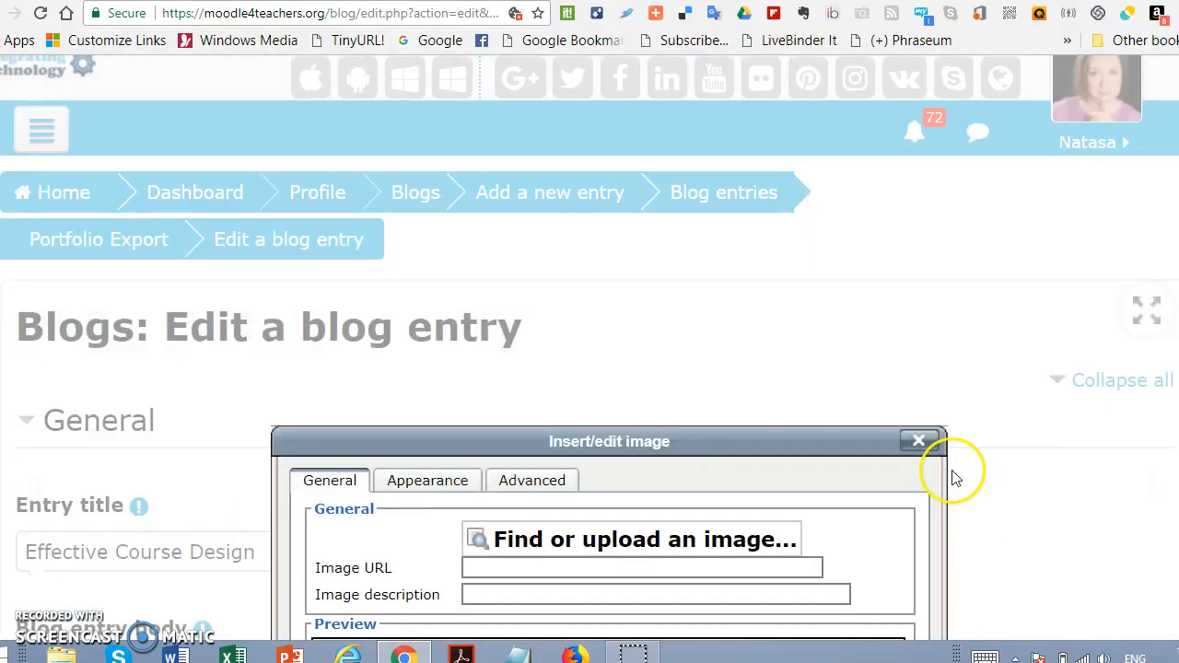
Step: Reopen the file picker for the blog image and search Wikimedia for "Online Course"
scroll(571, 537, "down", 1)
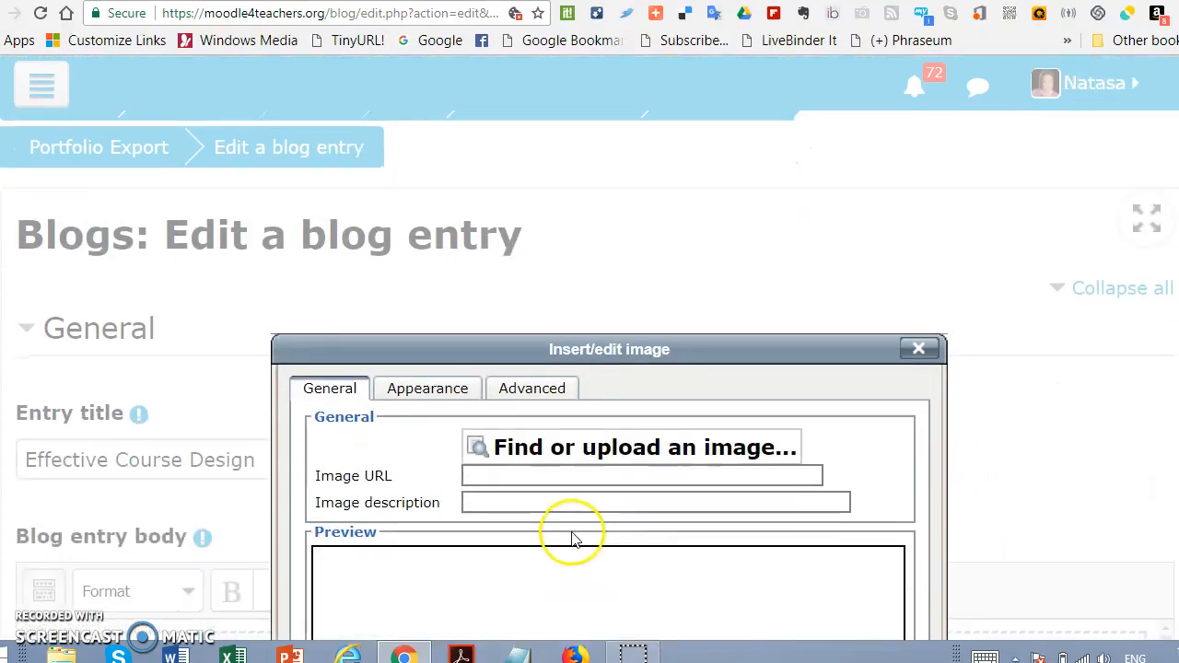
left_click(551, 450)
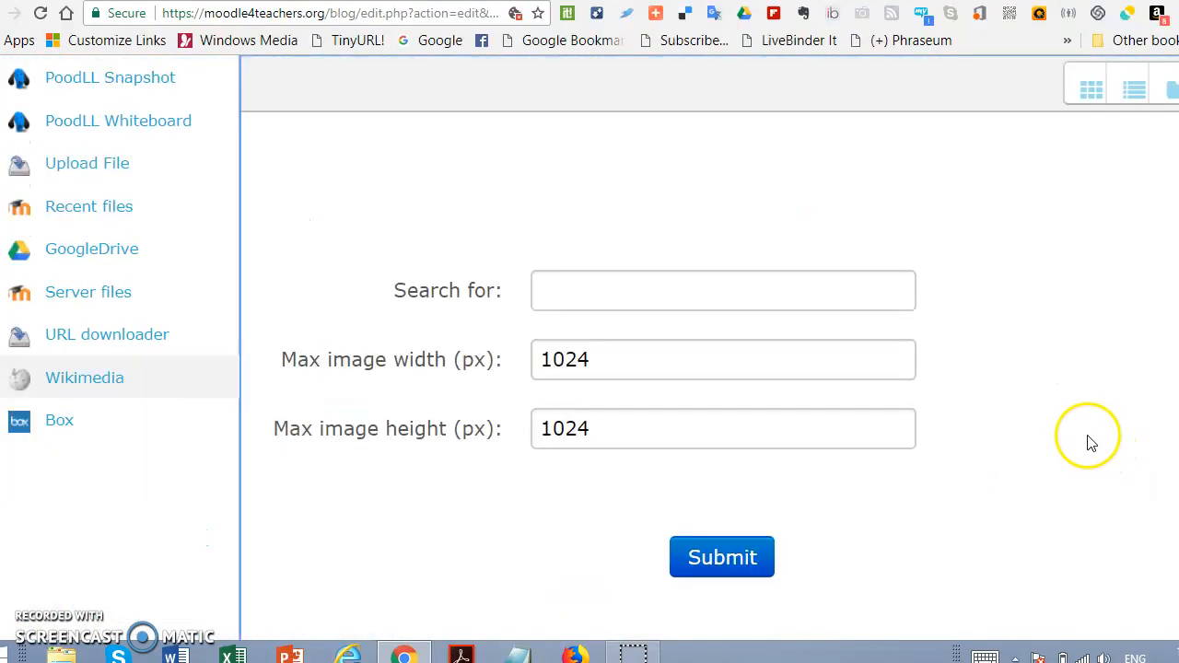
left_click(590, 290)
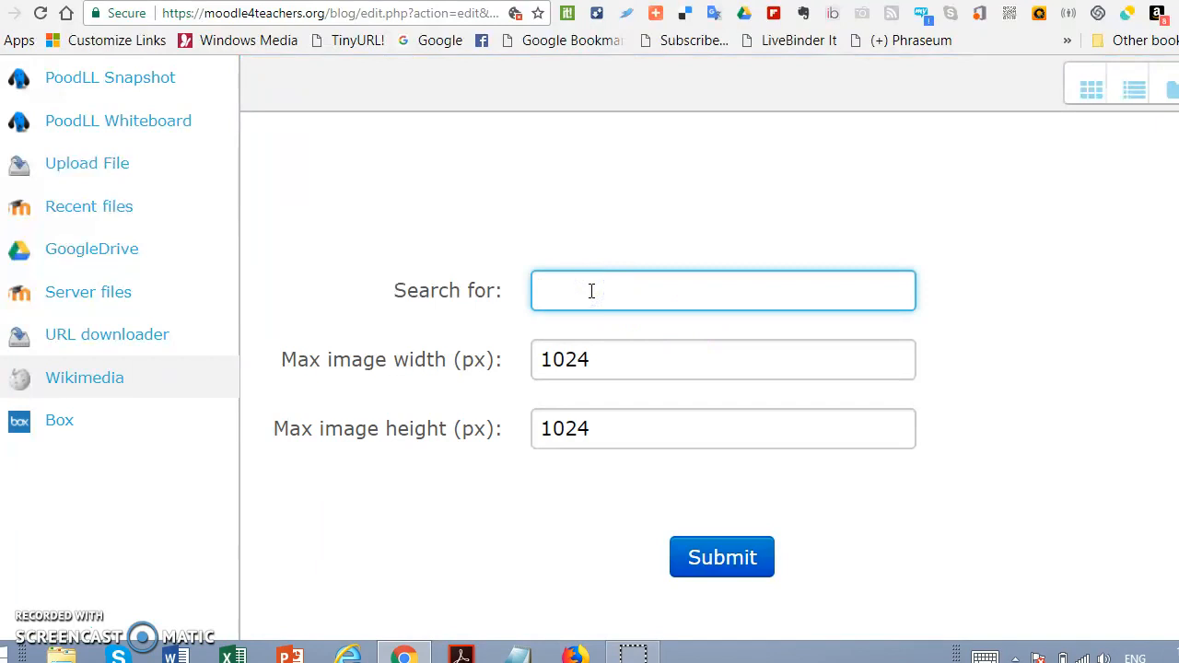
type("Online Course")
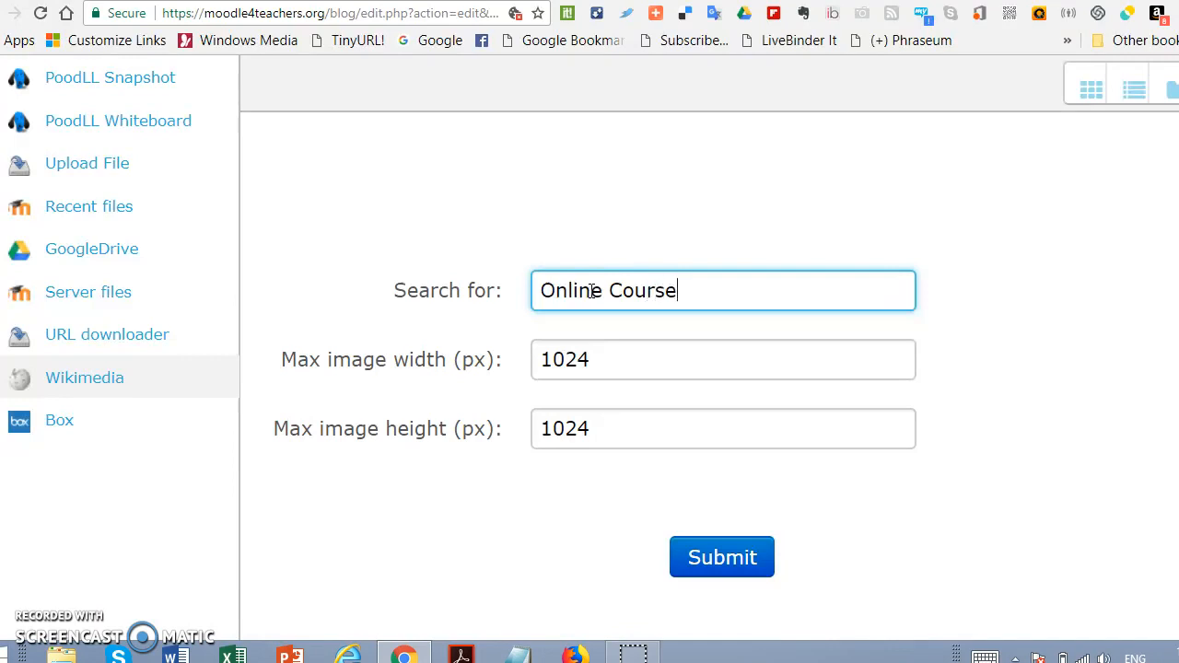
left_click(722, 560)
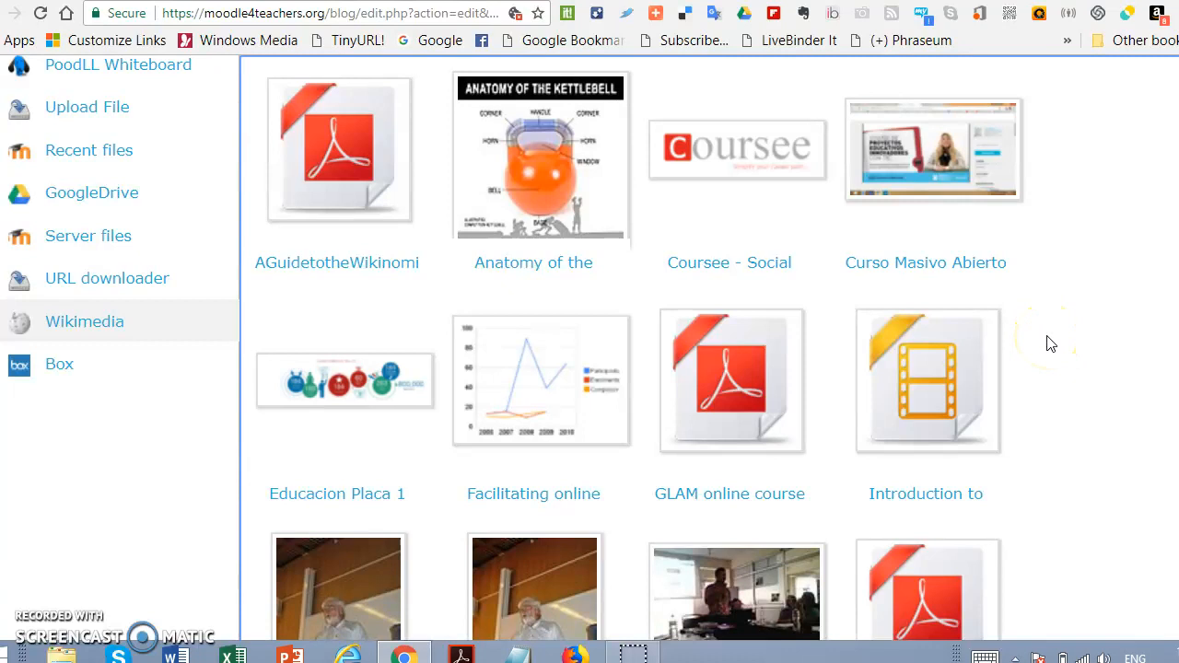
Step: Choose the MOOC - Massive Open Online Course logo from the results and select it as a copy of the file
scroll(1050, 344, "down", 3)
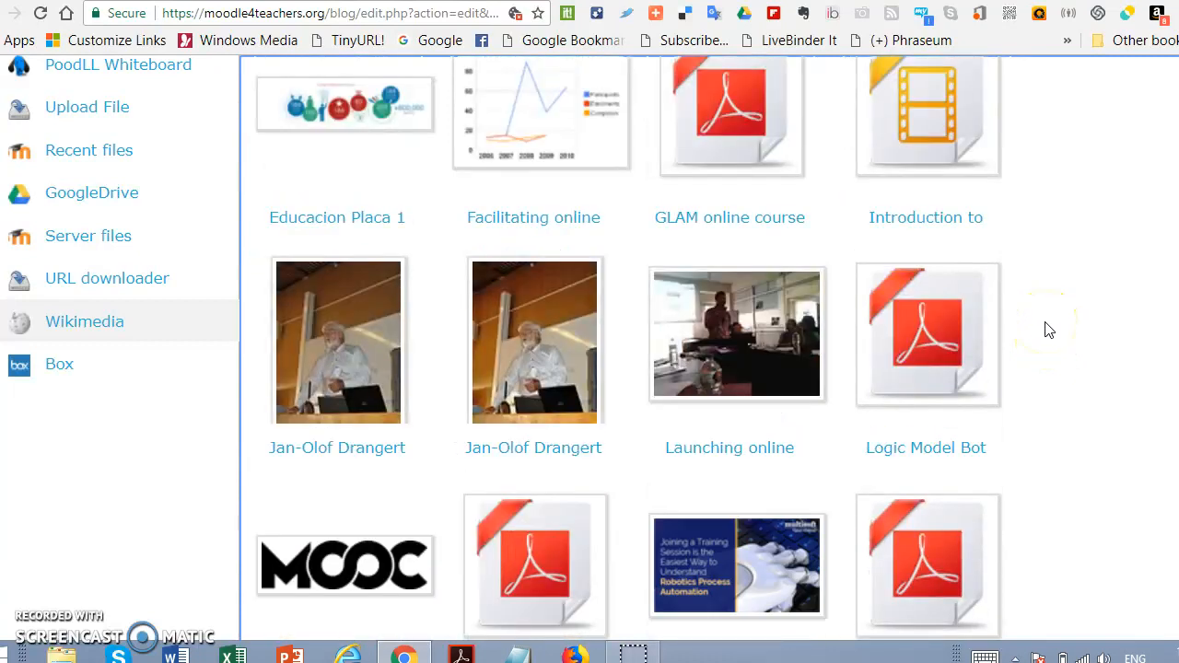
left_click(293, 572)
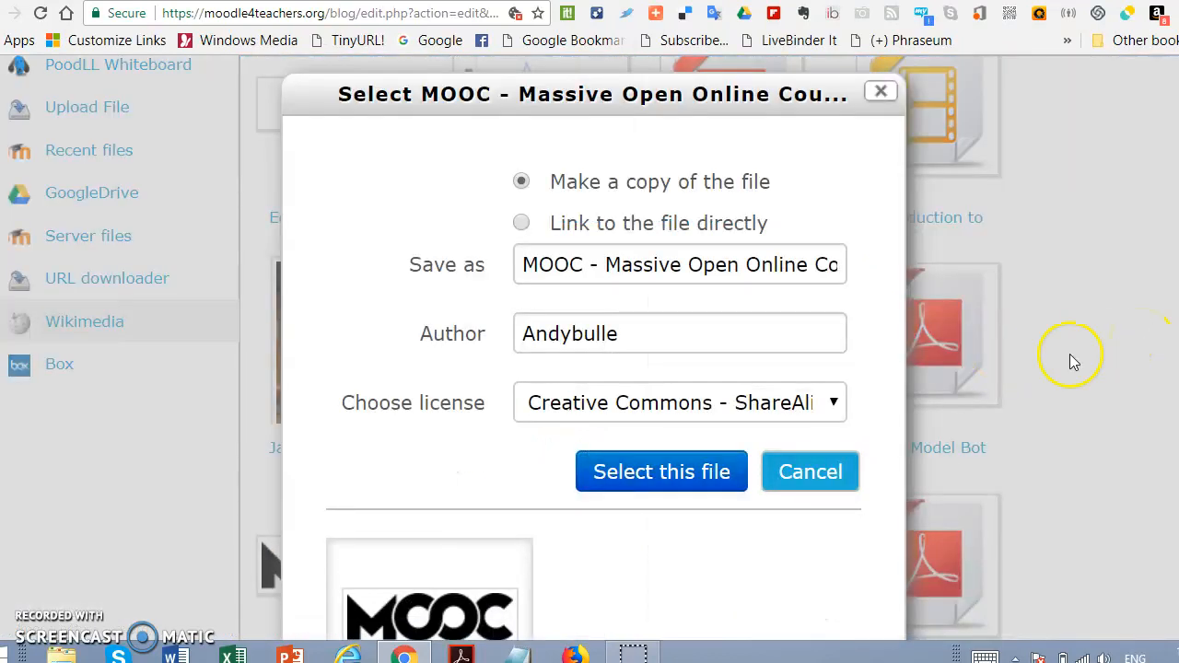
left_click(604, 474)
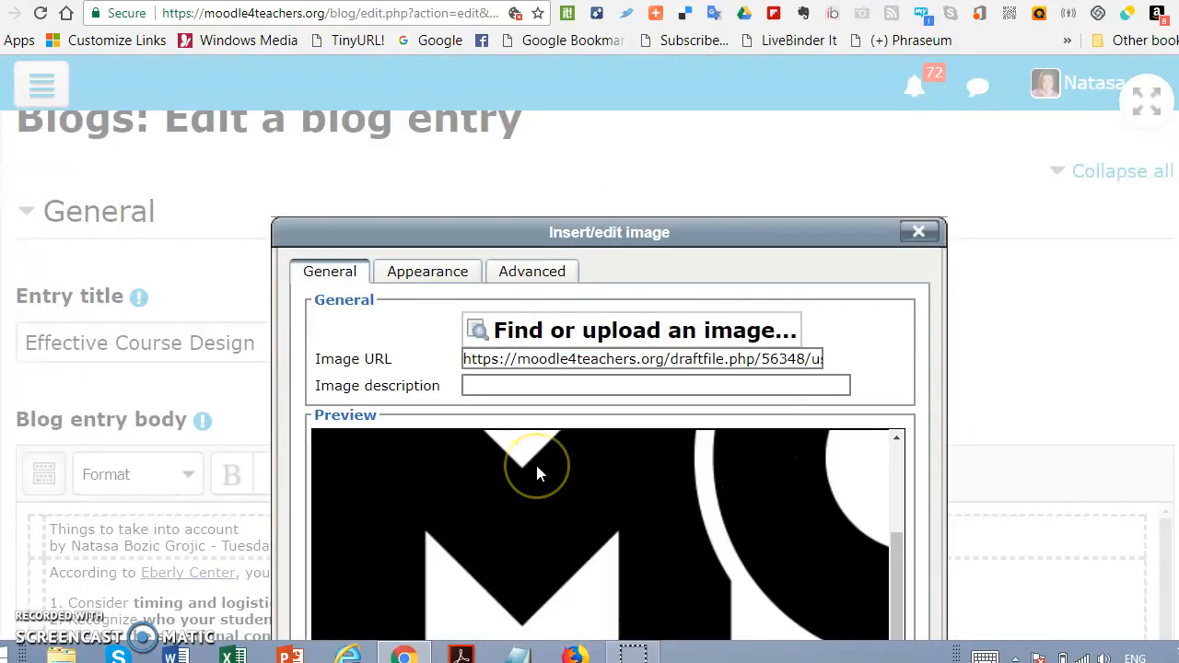
Step: Insert the MOOC logo at the start of the blog entry body without an image description
scroll(789, 442, "down", 5)
scroll(1141, 371, "down", 1)
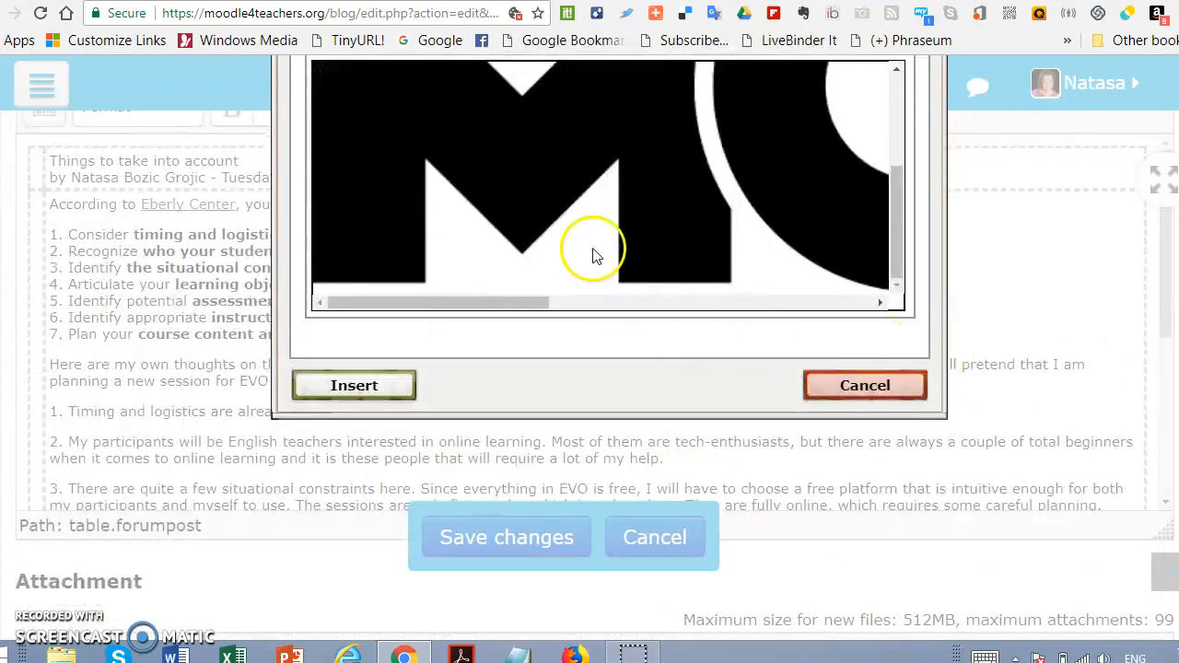
left_click(358, 388)
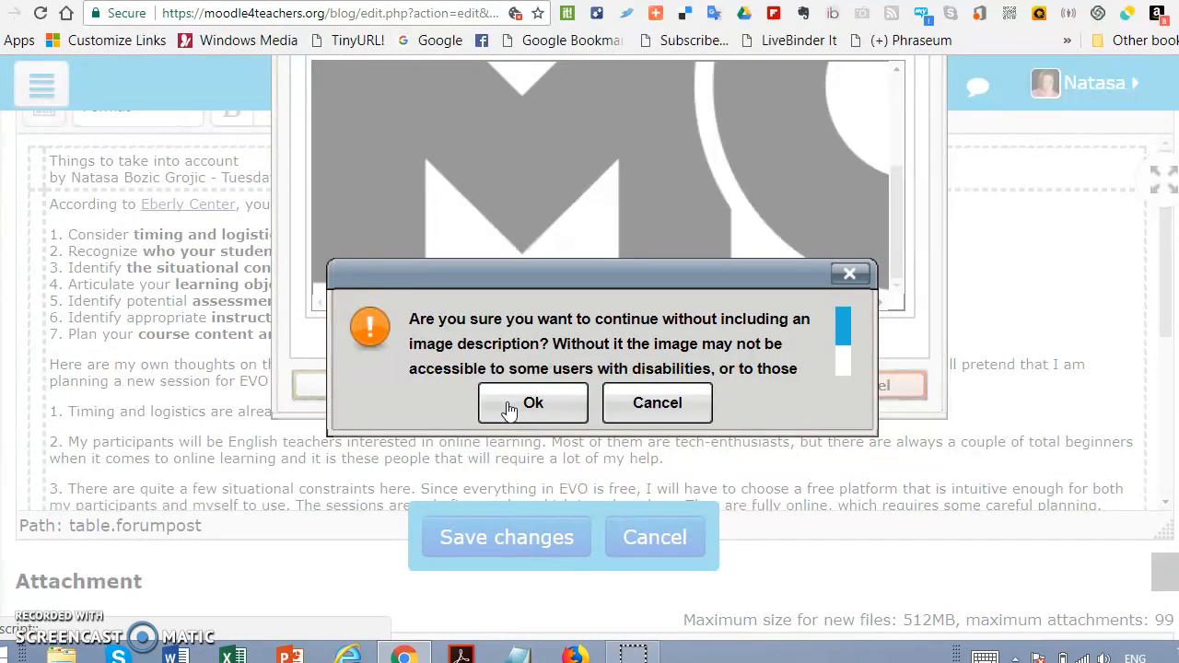
left_click(508, 407)
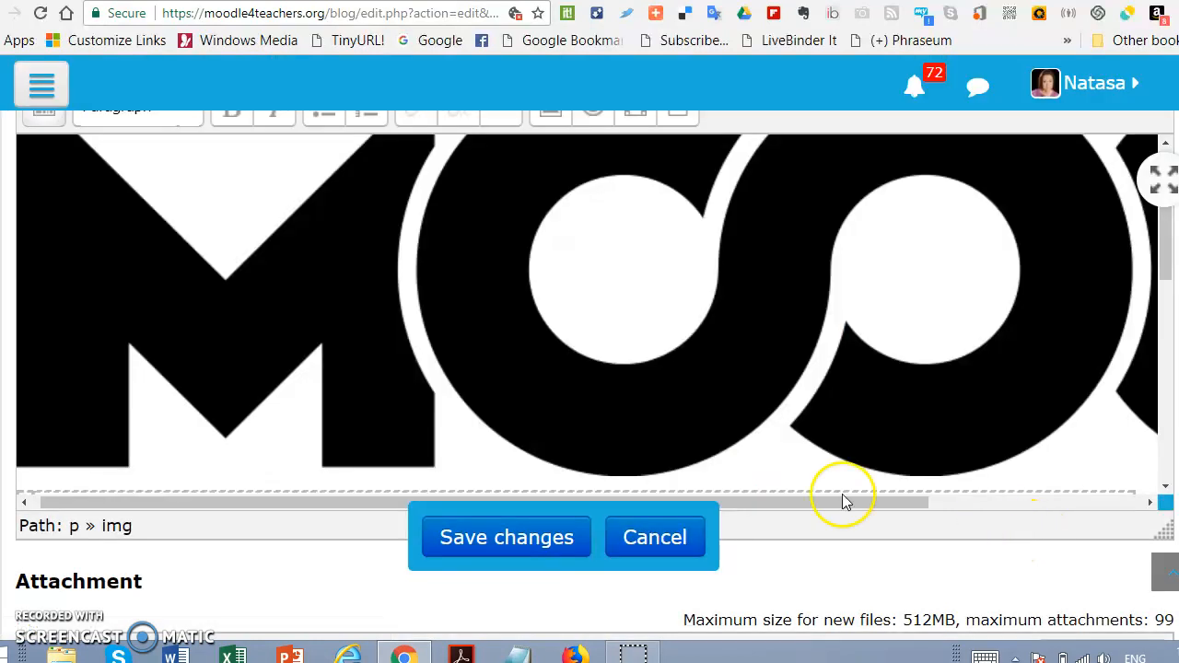
Step: Shrink the MOOC logo in the blog entry body to about half the editor's width so the whole logo fits above the text
scroll(444, 276, "up", 5)
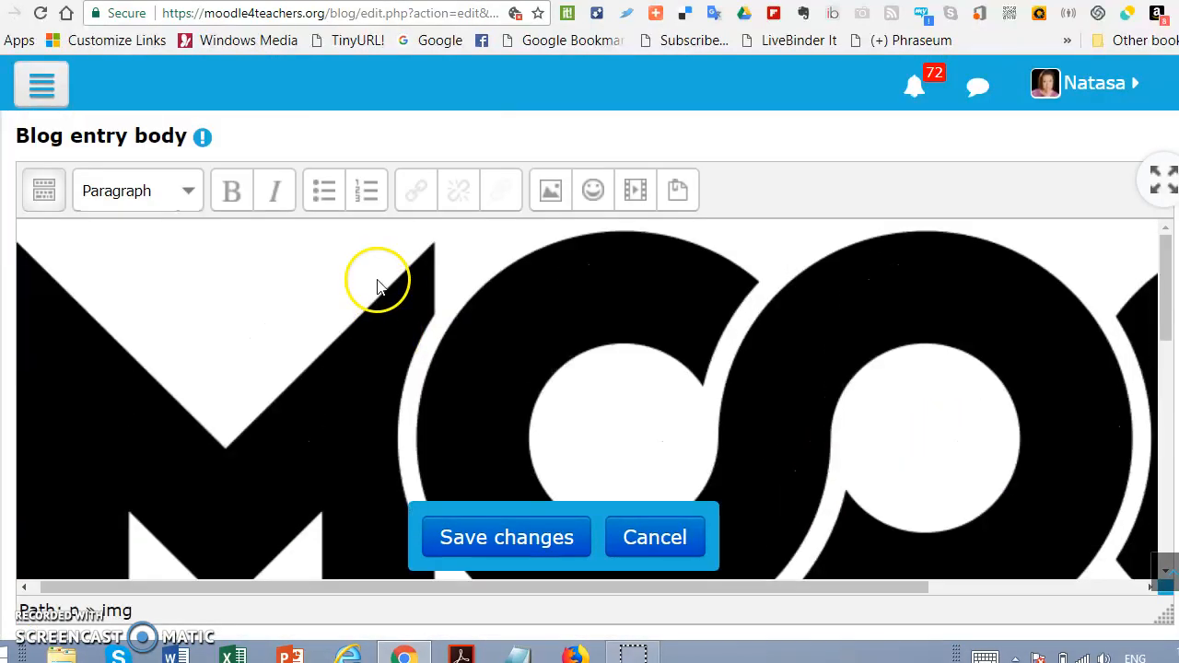
scroll(345, 382, "down", 2)
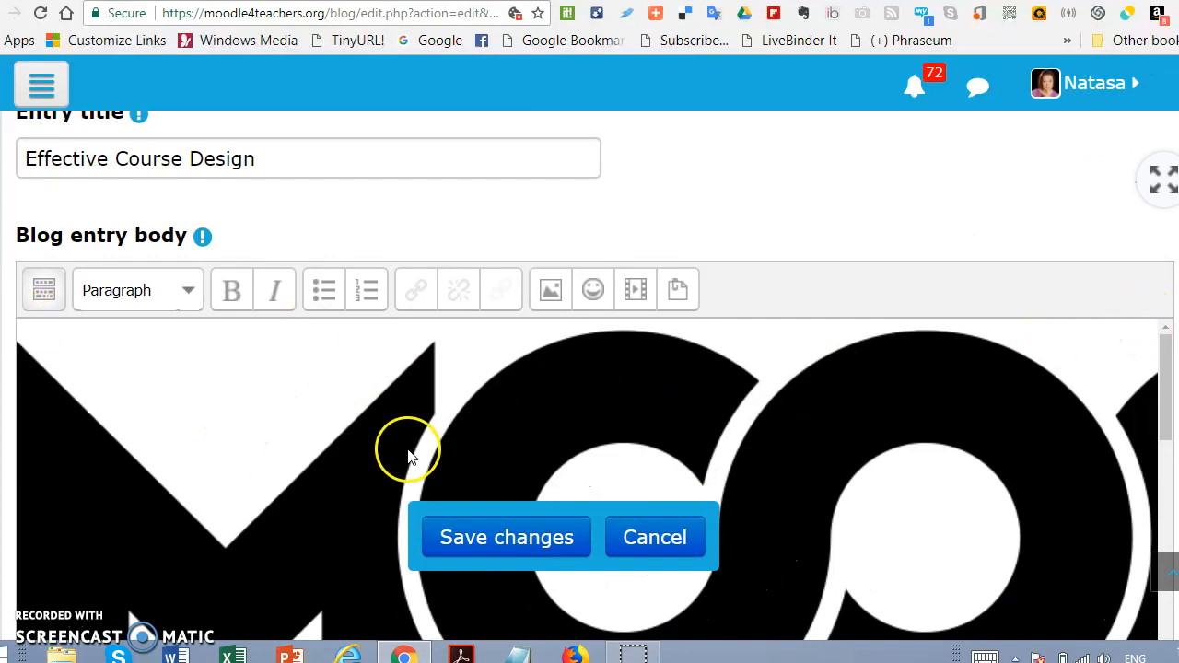
scroll(408, 440, "down", 10)
scroll(414, 427, "up", 2)
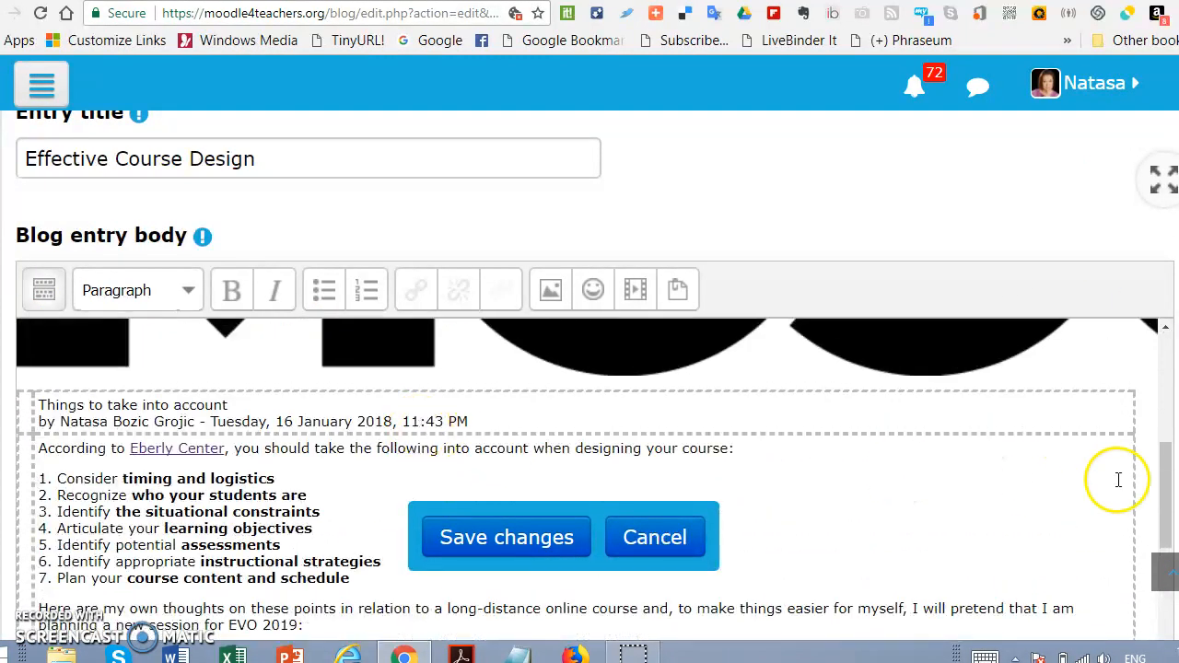
left_click_drag(1132, 371, 828, 408)
scroll(832, 408, "up", 1)
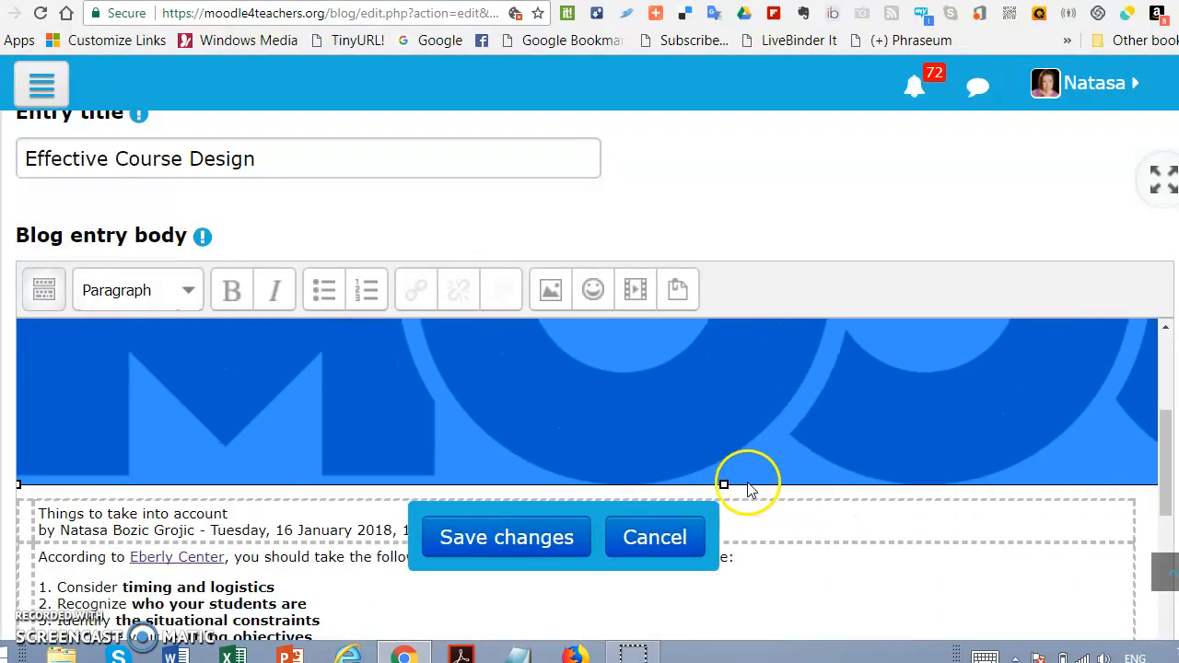
left_click_drag(724, 483, 744, 343)
scroll(855, 451, "up", 3)
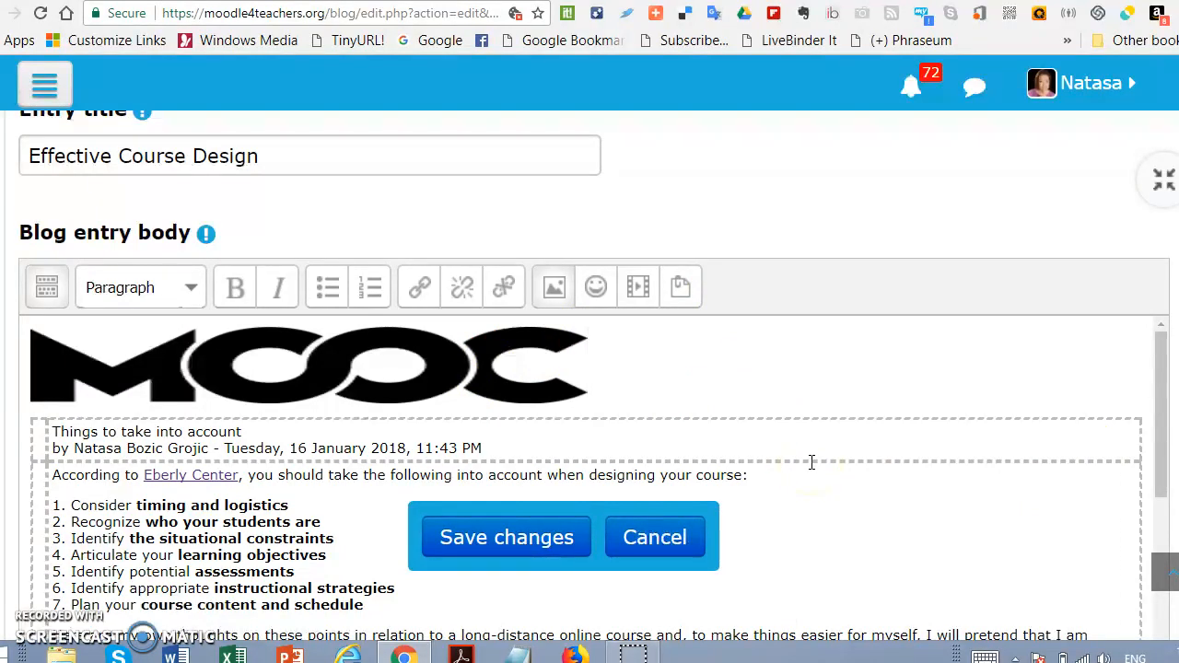
Step: Save the changes to the blog entry and review the saved entry in the user blog
scroll(821, 468, "down", 5)
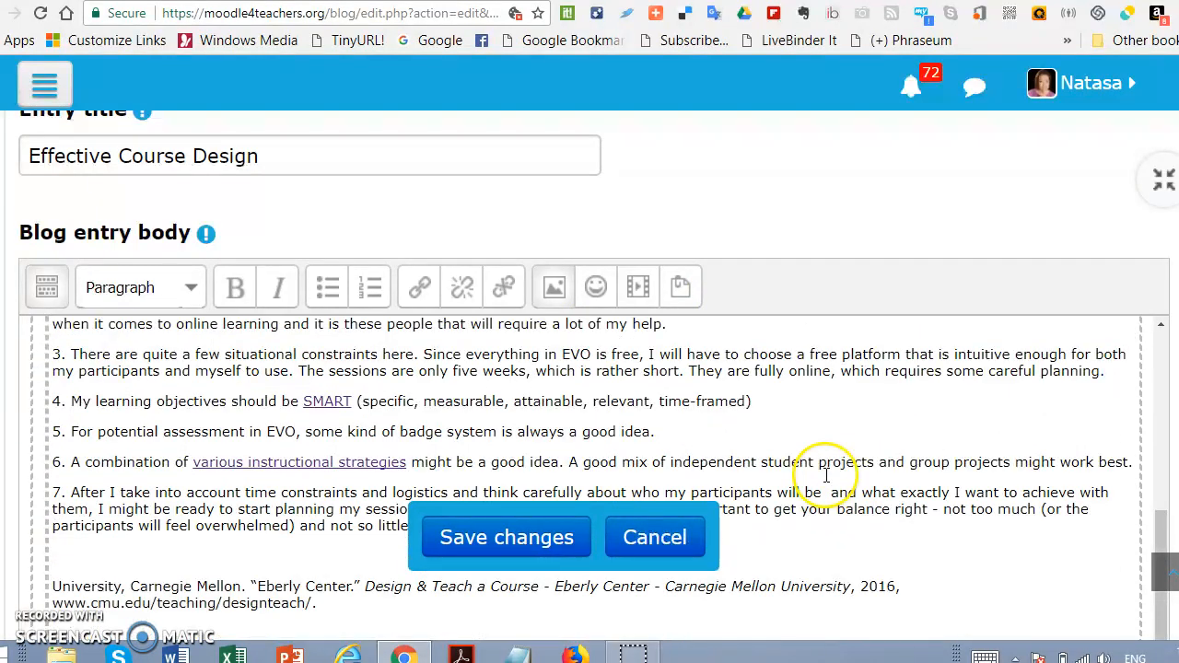
scroll(826, 476, "down", 3)
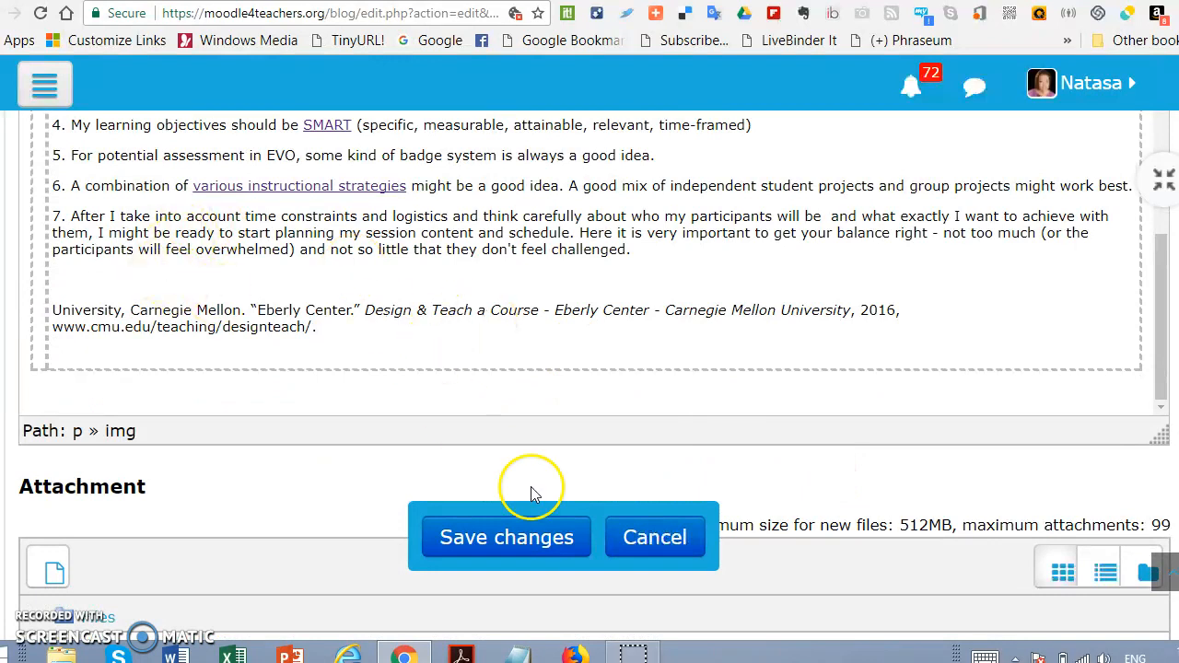
left_click(495, 550)
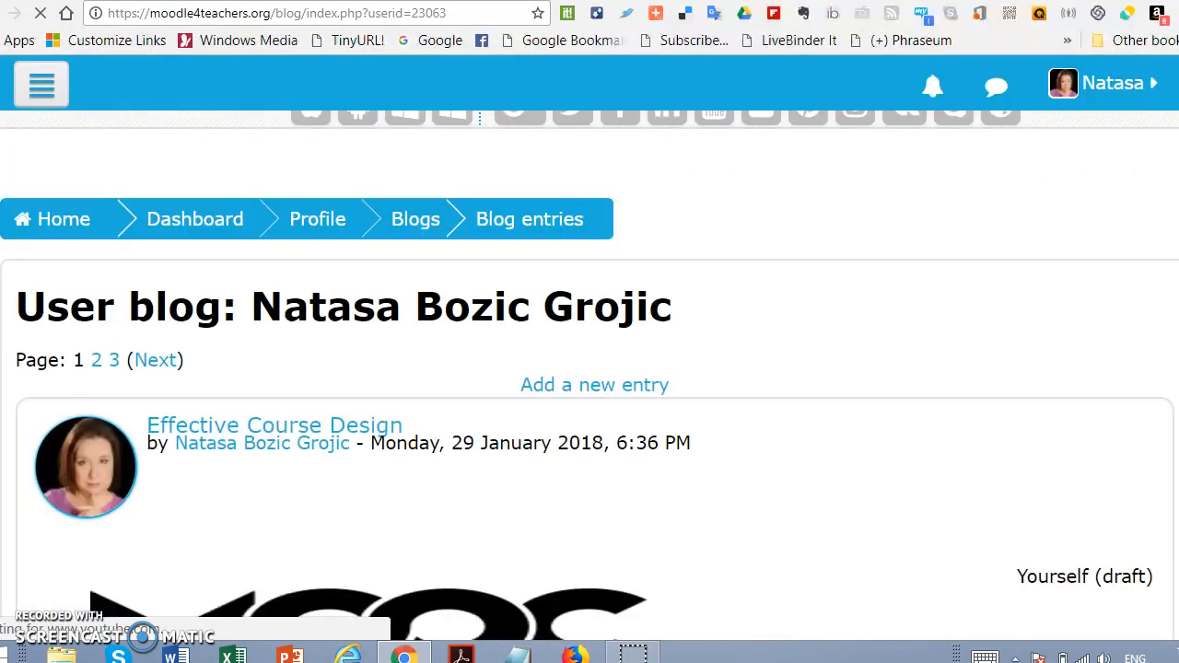
scroll(679, 349, "down", 2)
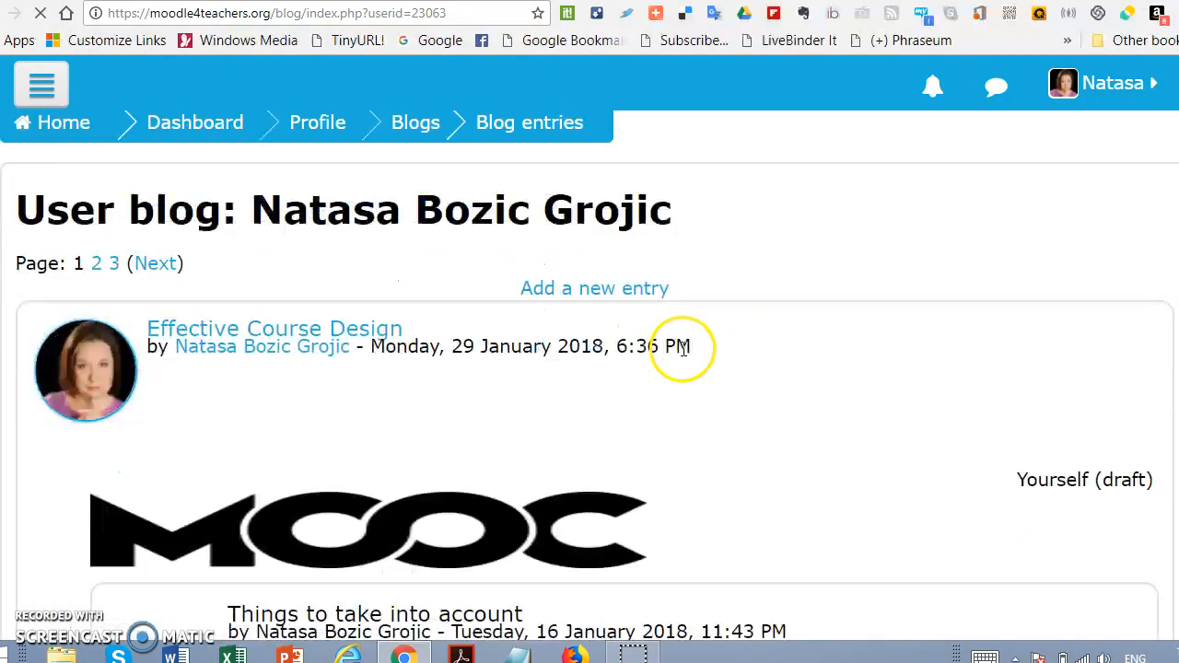
scroll(686, 358, "down", 1)
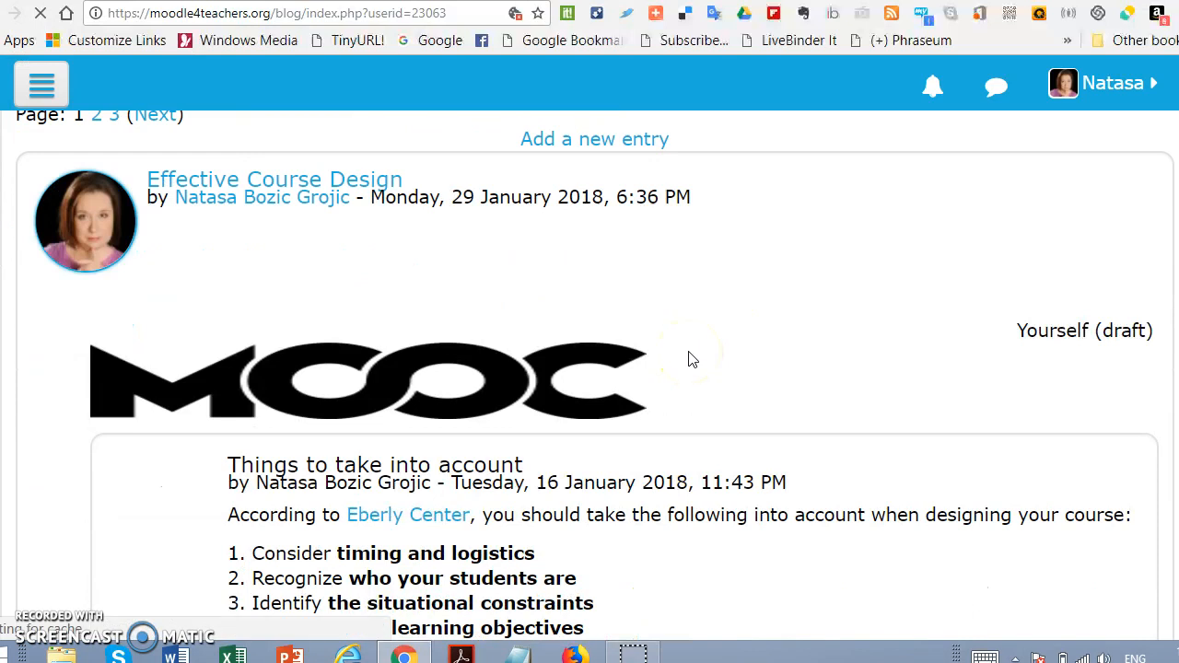
scroll(694, 361, "down", 3)
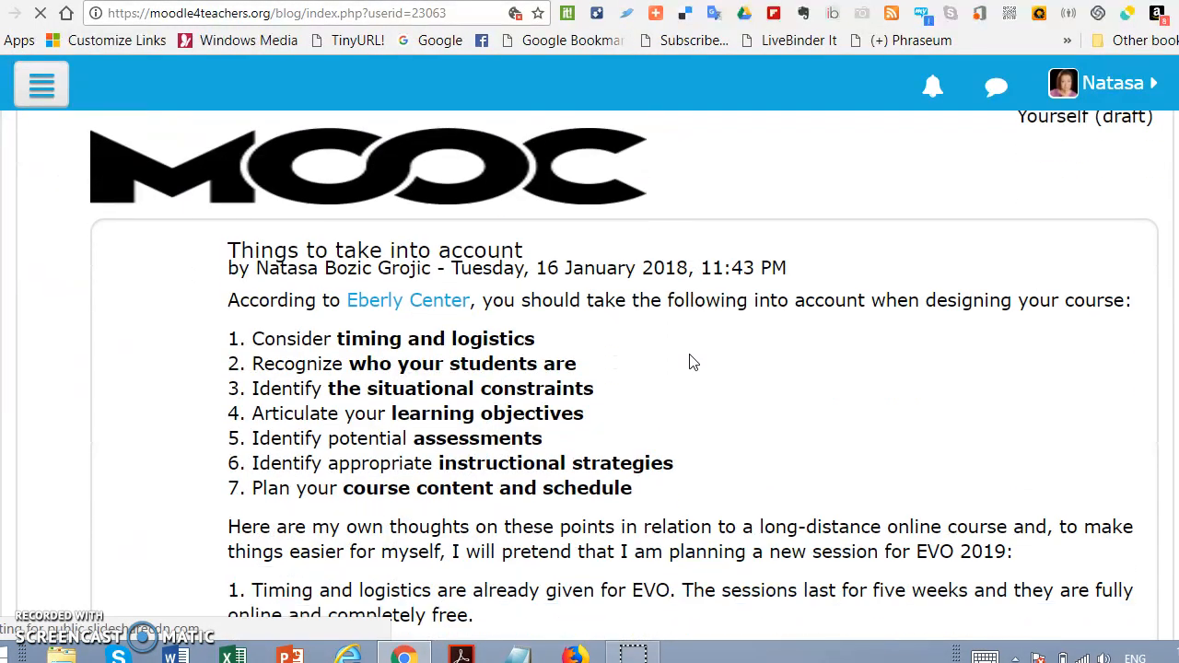
scroll(755, 341, "up", 3)
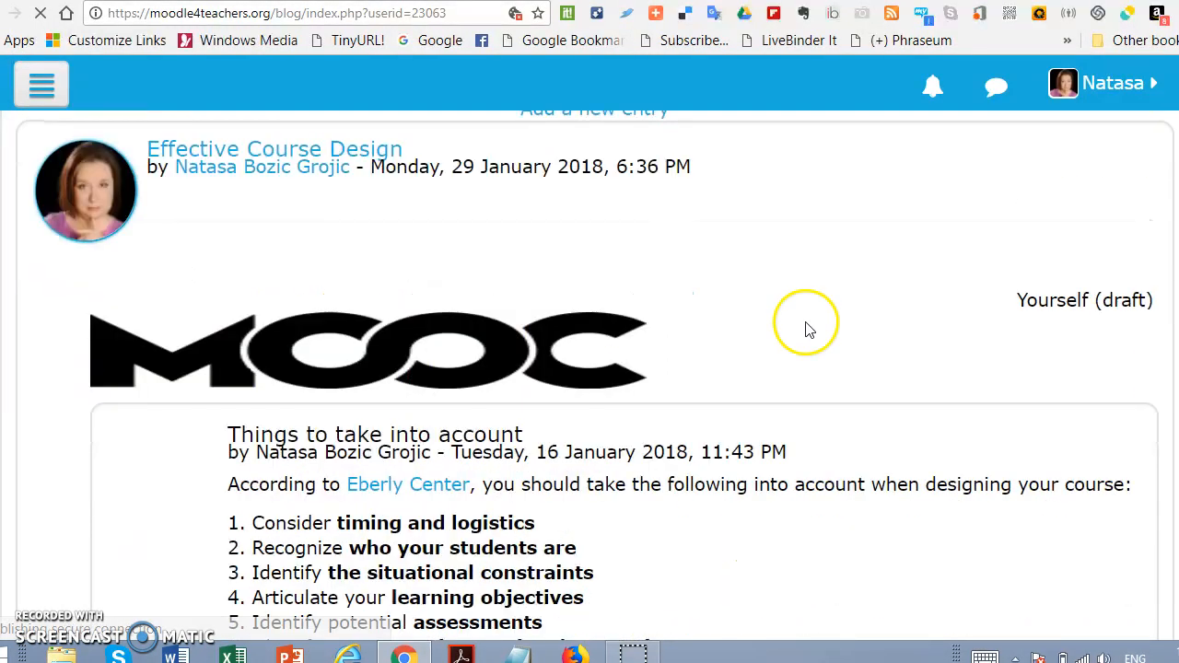
Step: Reopen the Effective Course Design blog entry for editing and reduce the browser zoom so more of the form fits on screen
scroll(1050, 350, "up", 1)
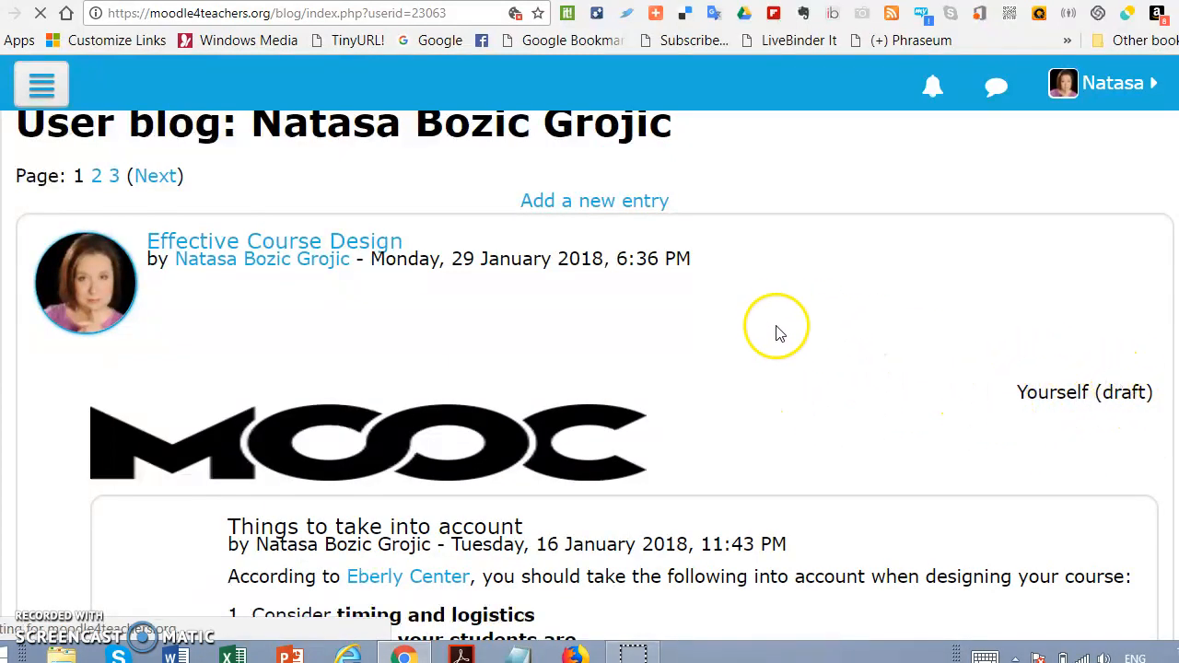
scroll(850, 293, "down", 2)
scroll(829, 396, "down", 15)
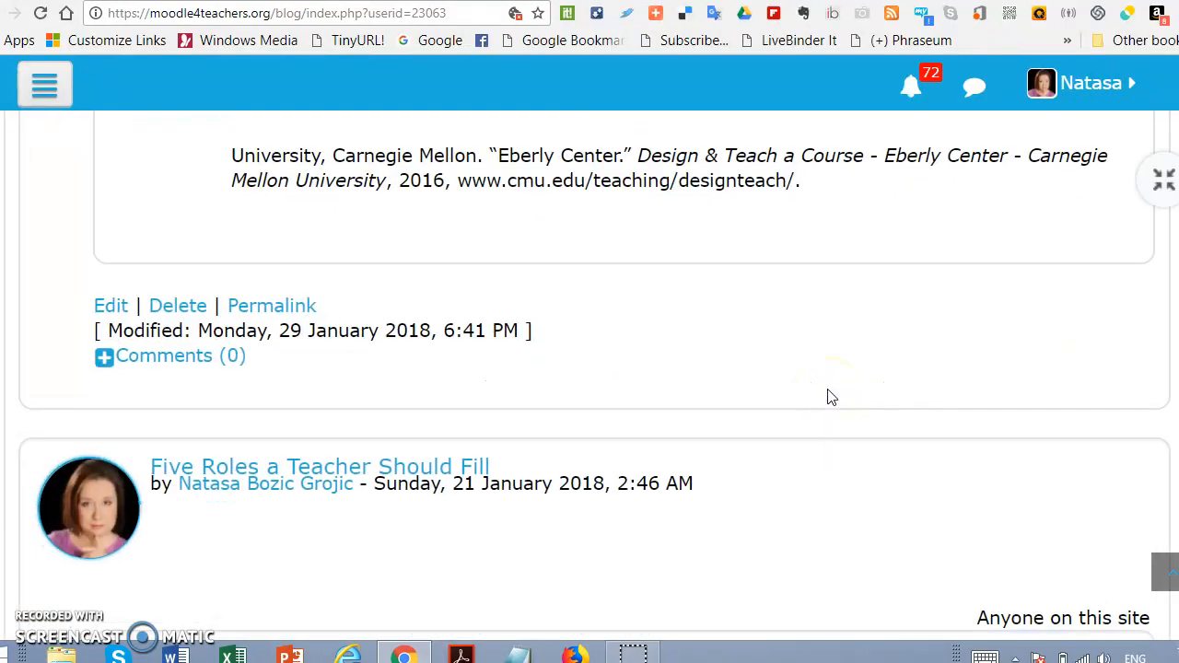
left_click(110, 307)
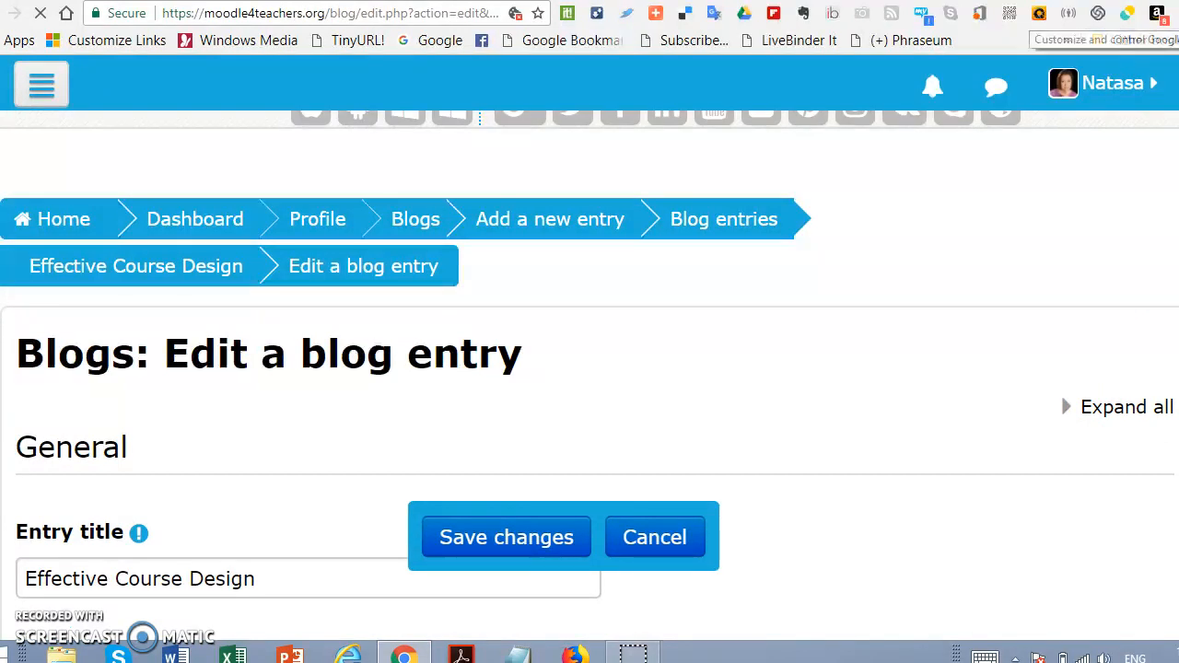
left_click(1174, 13)
left_click(1081, 212)
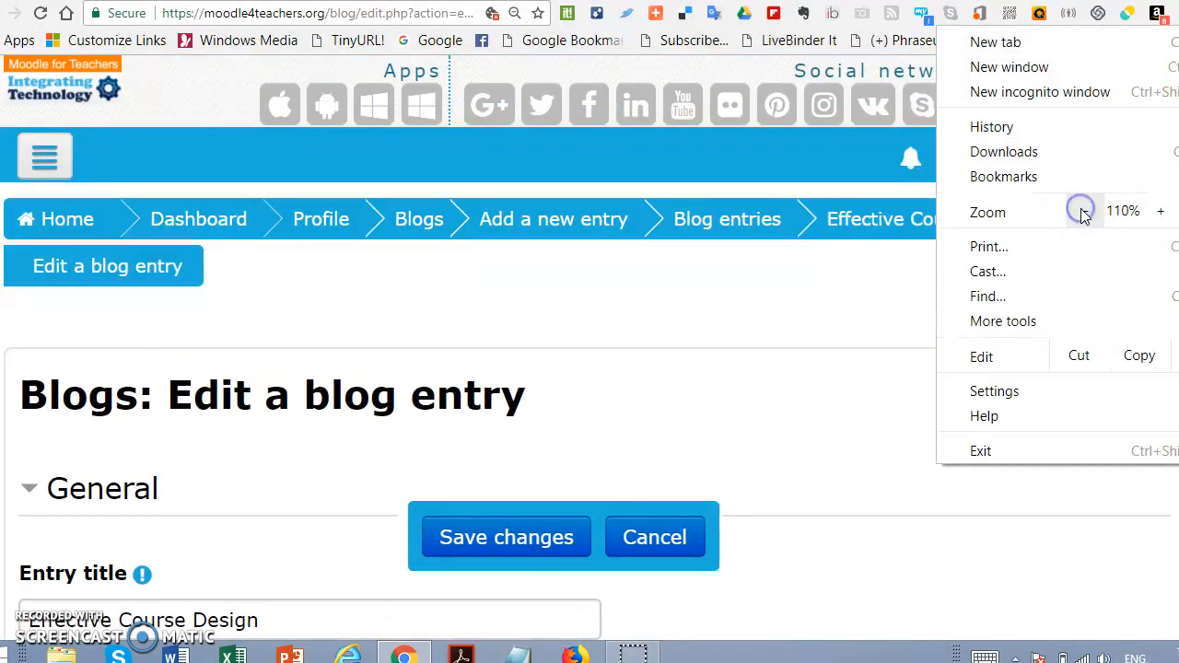
left_click(1081, 212)
left_click(801, 341)
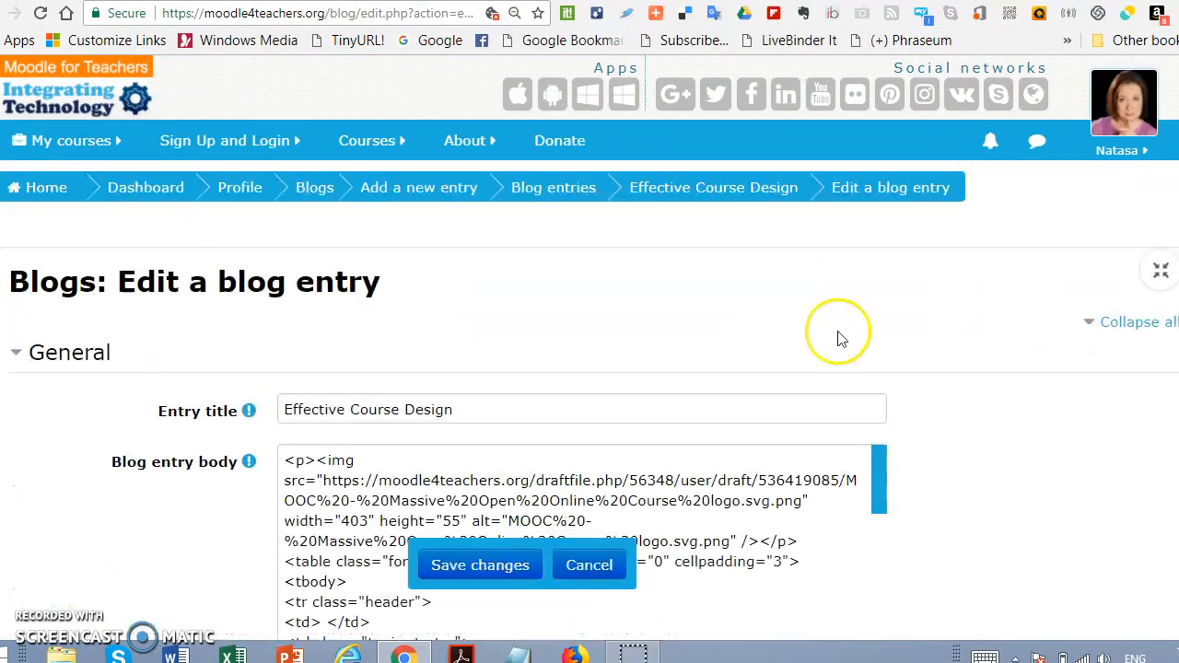
Step: Set the blog entry to be published to Anyone on this site and save the changes
scroll(979, 360, "down", 3)
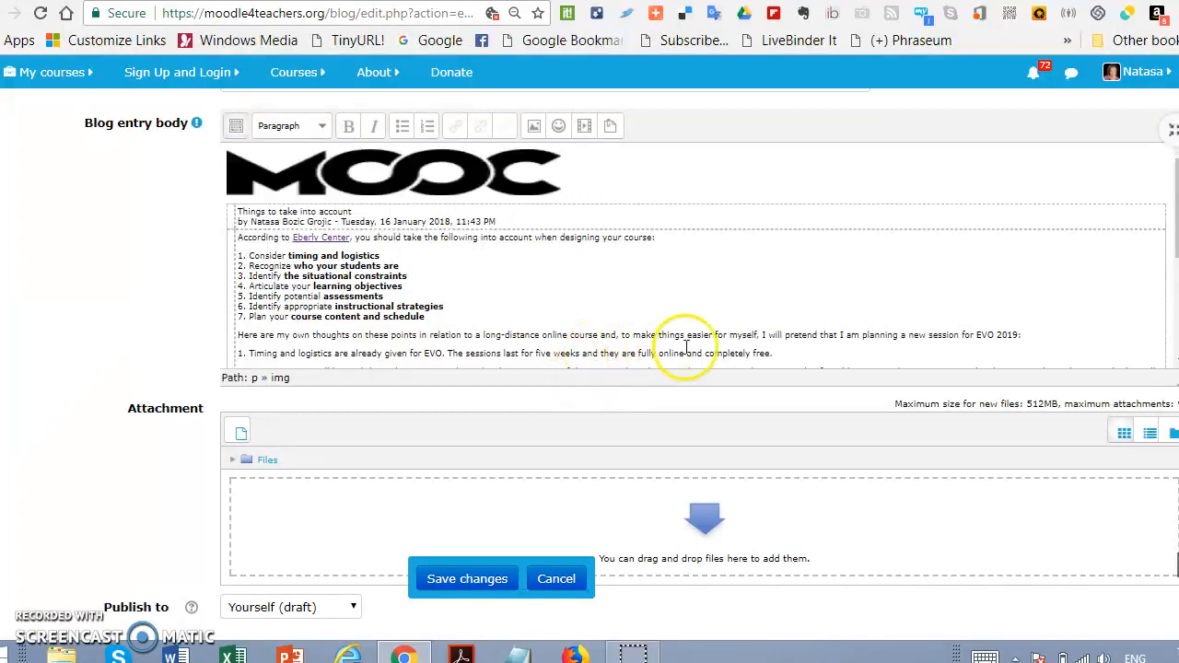
scroll(691, 348, "down", 3)
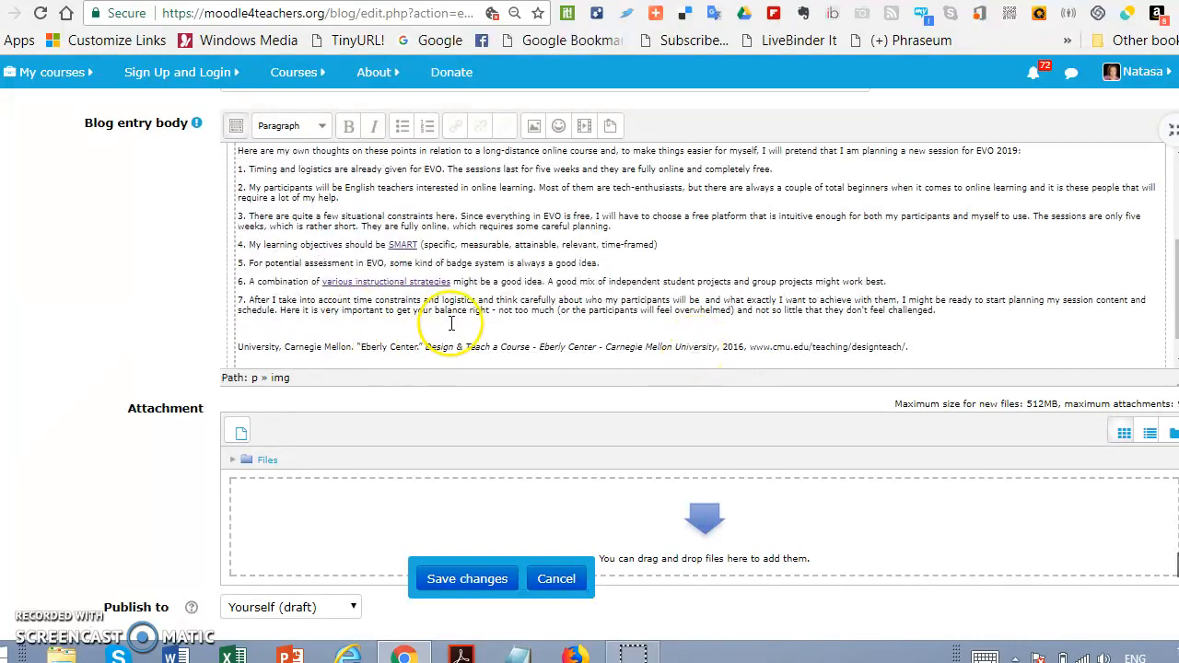
scroll(456, 328, "down", 2)
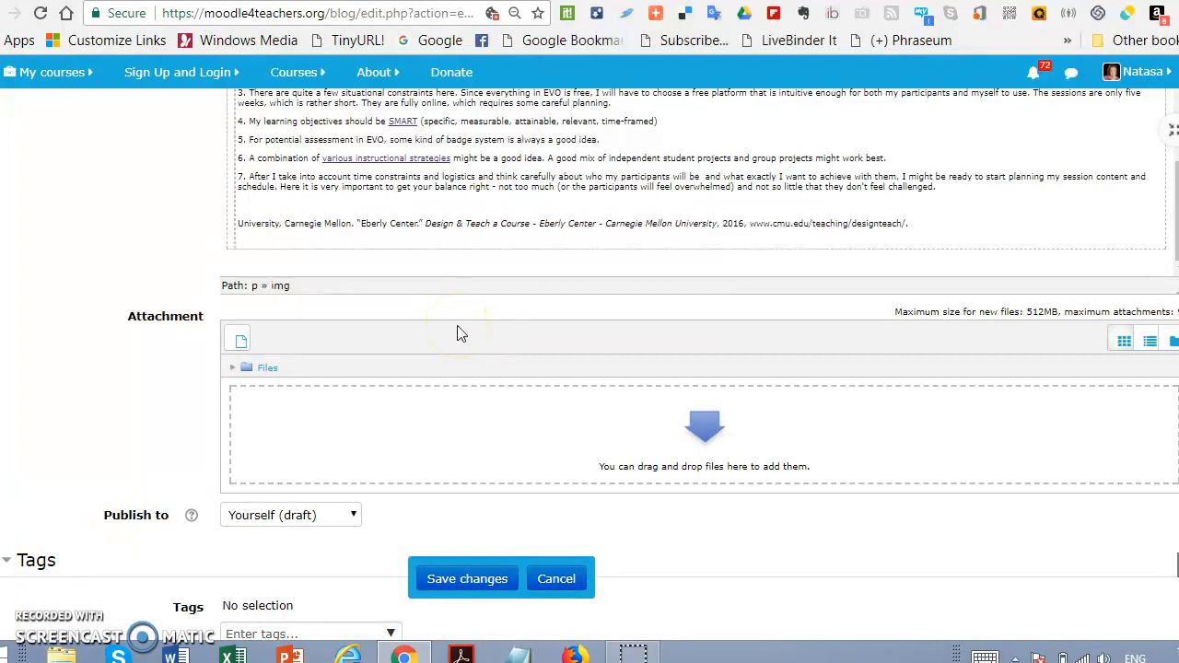
scroll(461, 333, "down", 2)
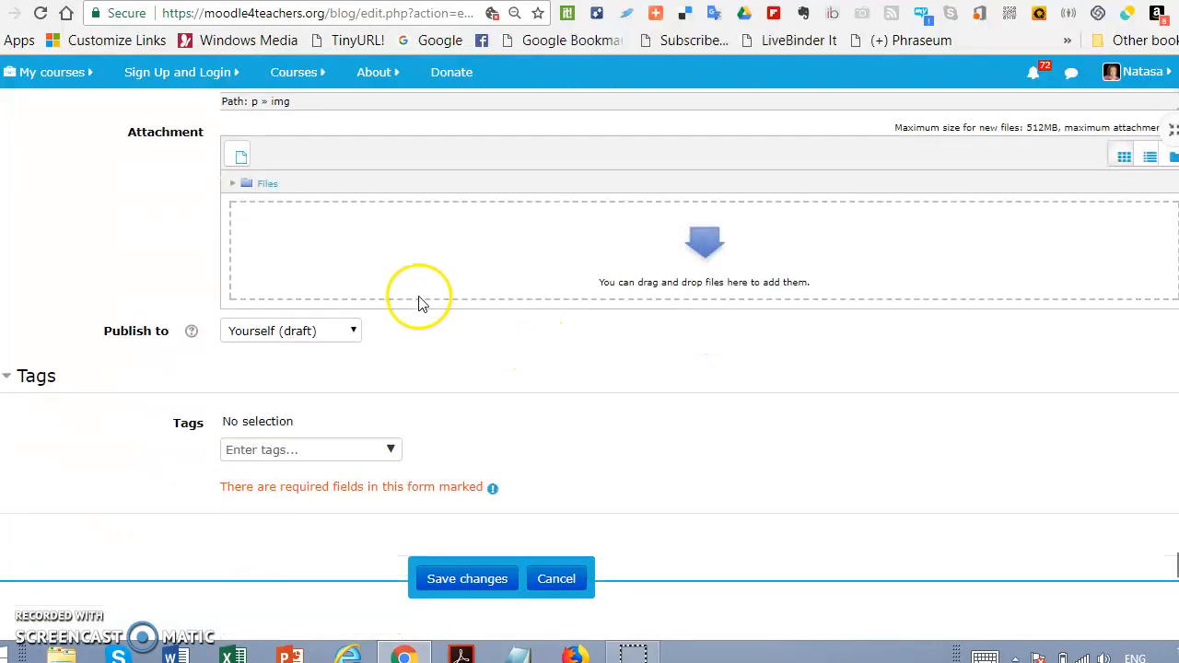
left_click(336, 339)
left_click(311, 388)
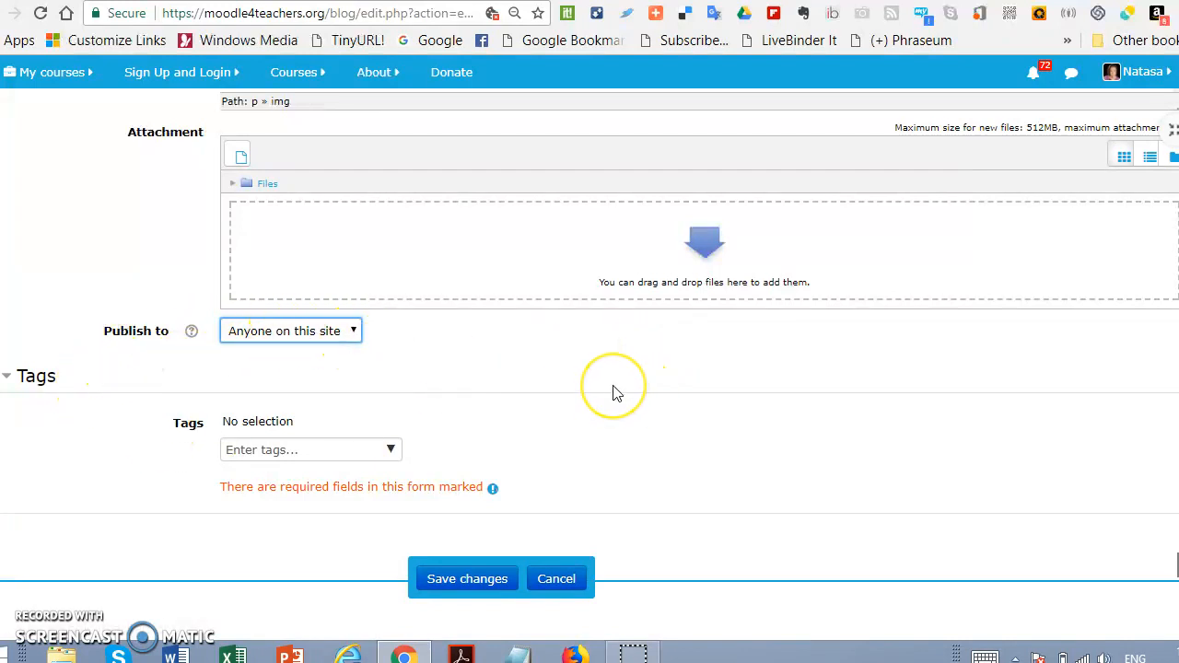
scroll(615, 392, "down", 1)
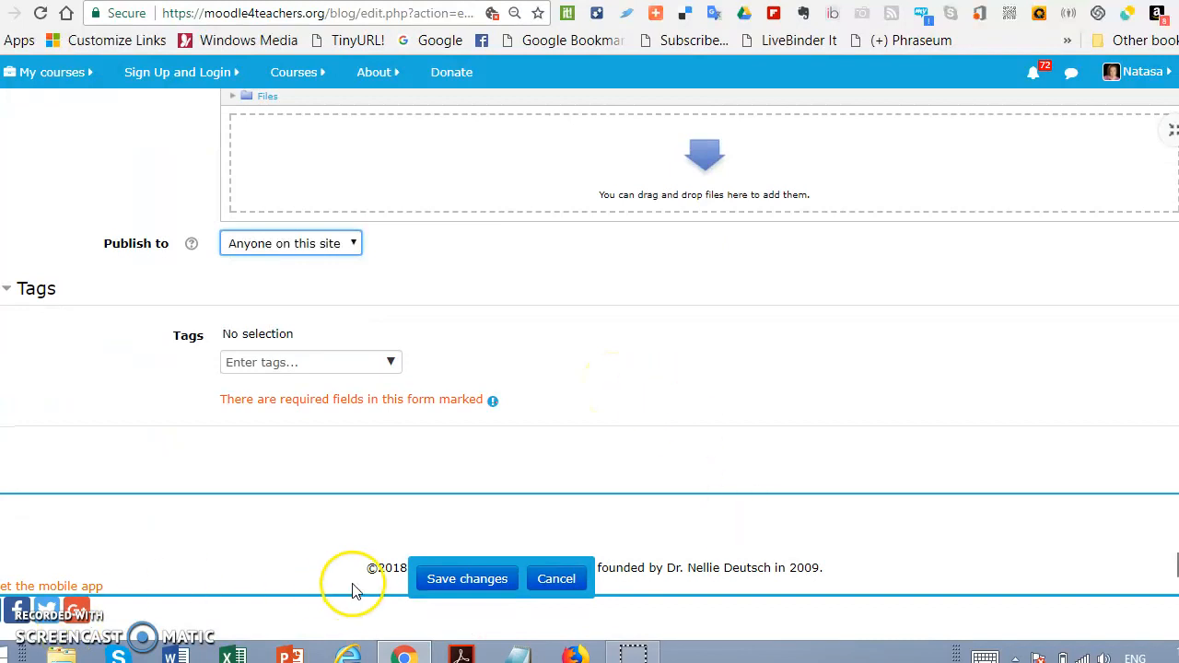
left_click(478, 580)
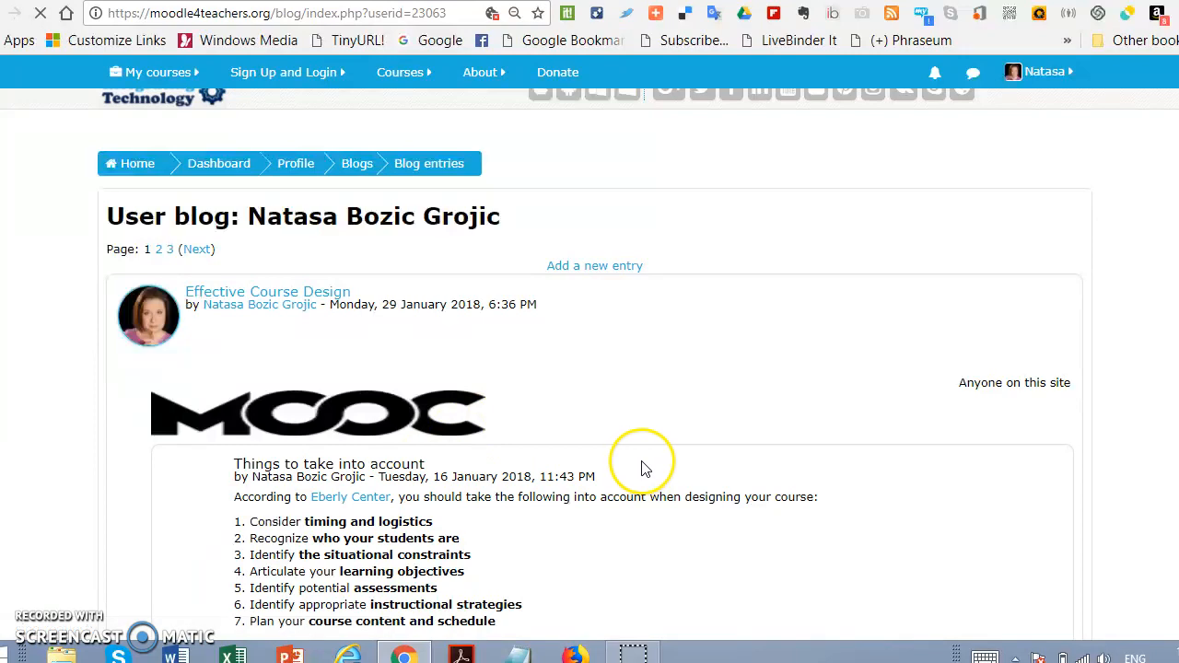
Step: Review the saved Effective Course Design entry in the user blog and reopen it for editing
scroll(468, 463, "down", 10)
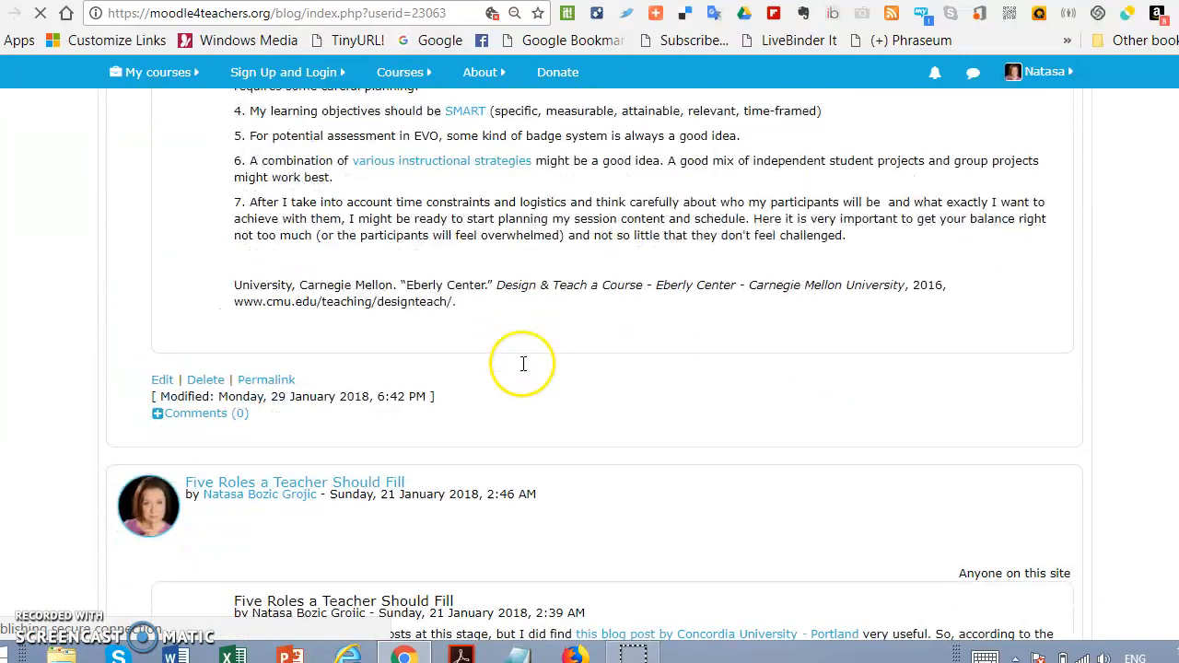
scroll(522, 367, "up", 3)
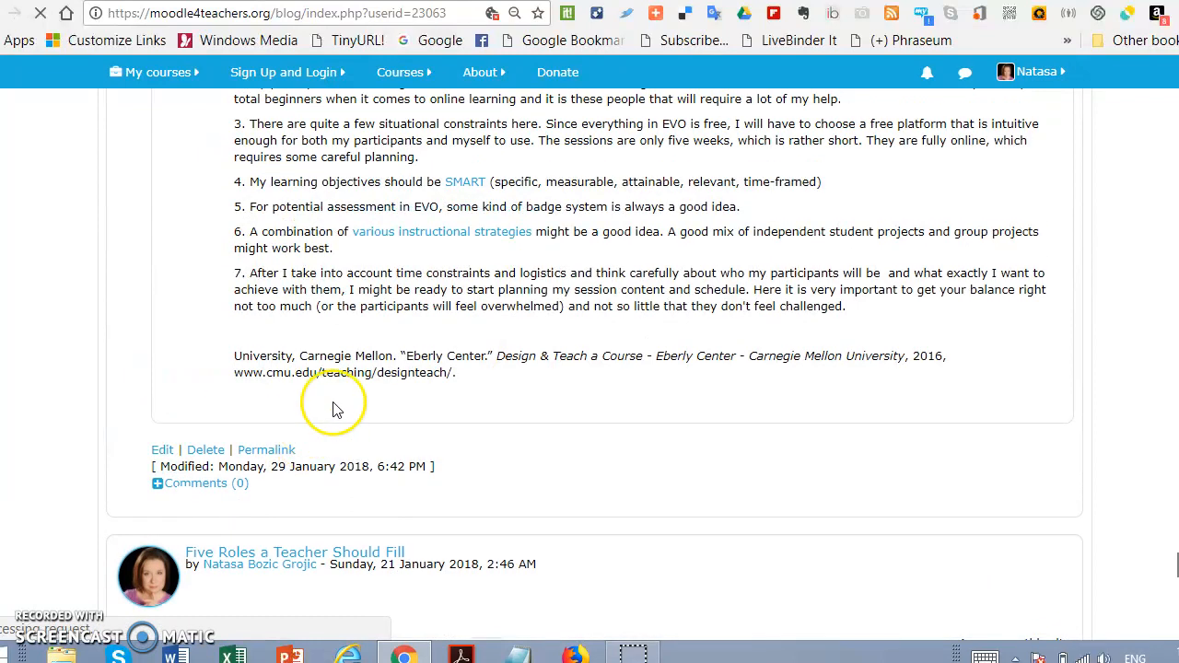
scroll(341, 396, "up", 3)
scroll(348, 382, "up", 4)
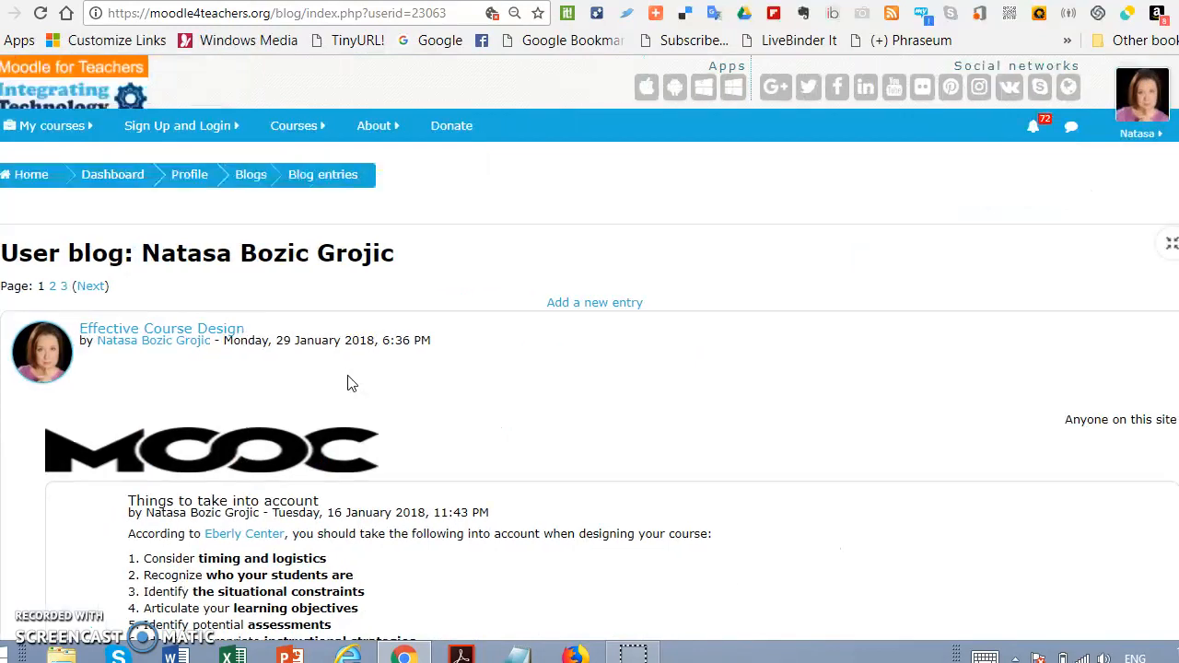
scroll(348, 382, "down", 10)
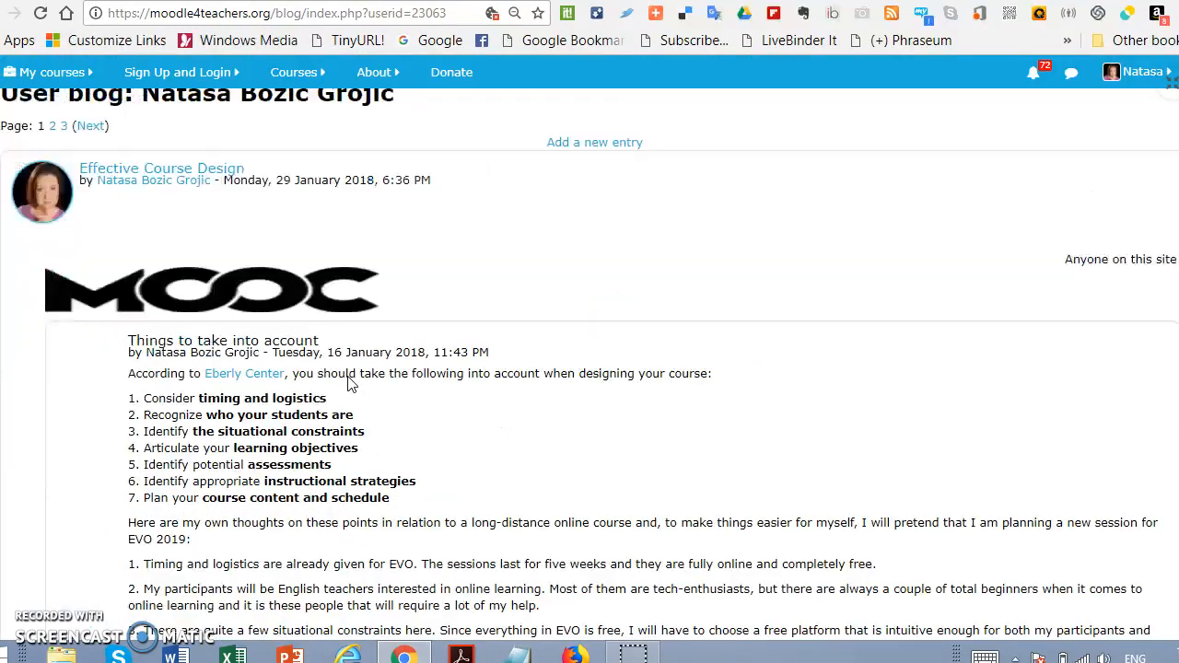
left_click(56, 239)
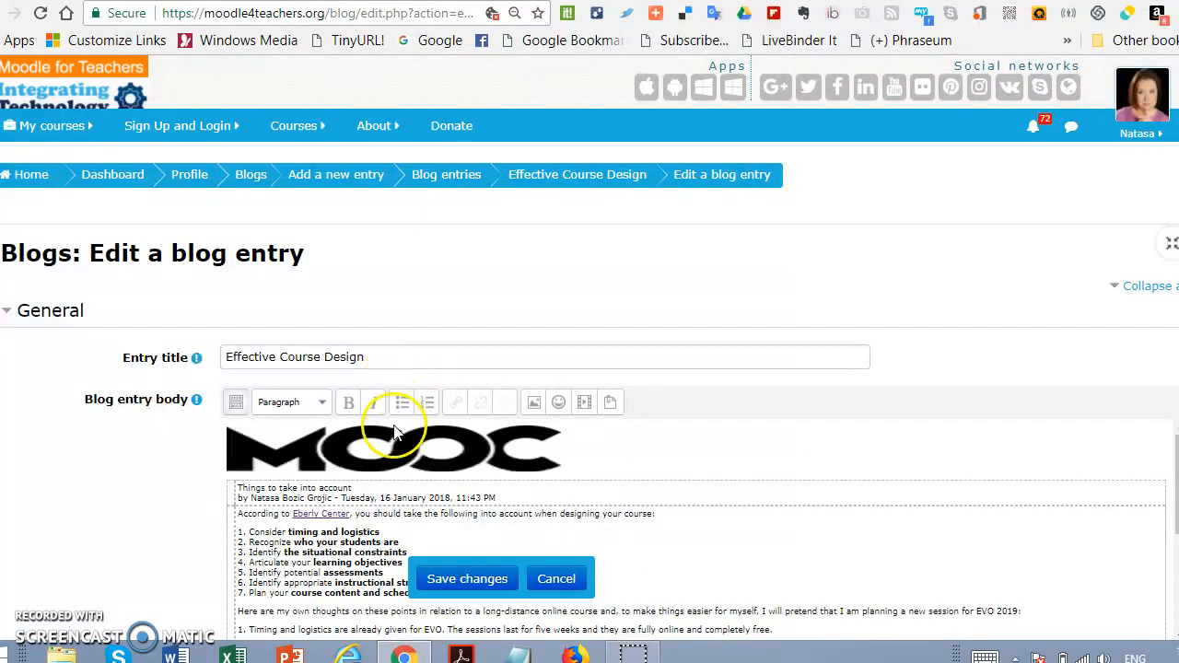
Step: Replace the "Things to take into account" line under the MOOC logo in the entry body with "Effective Course Design"
left_click(239, 487)
left_click_drag(350, 484, 353, 486)
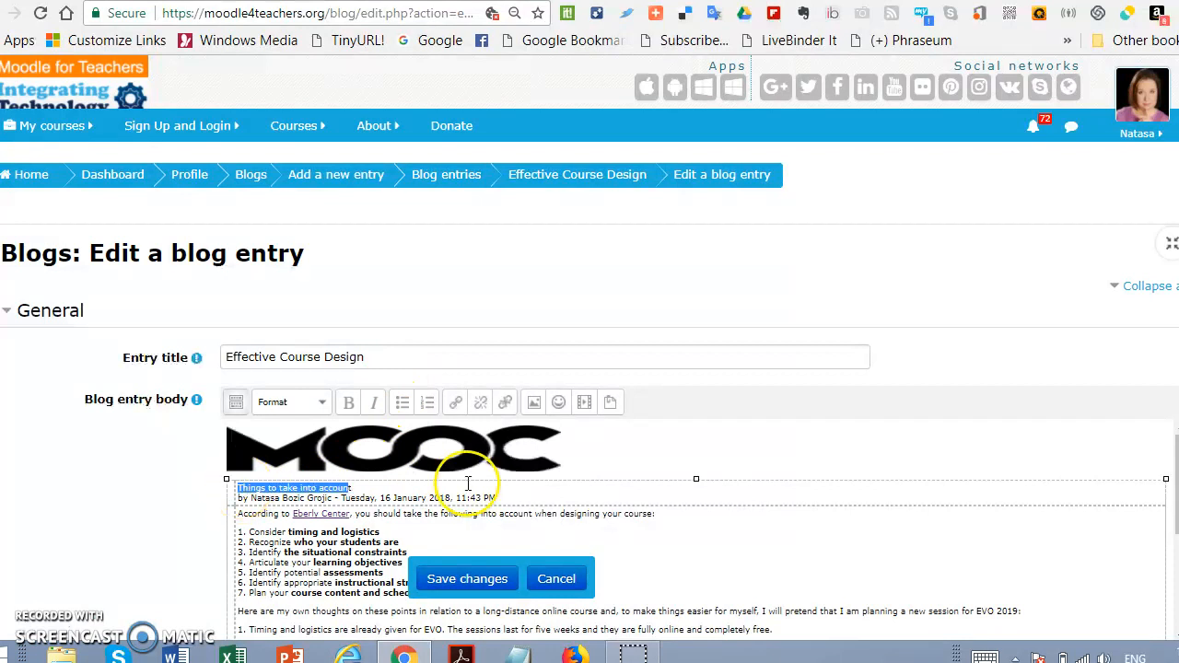
type("Effective Course Design")
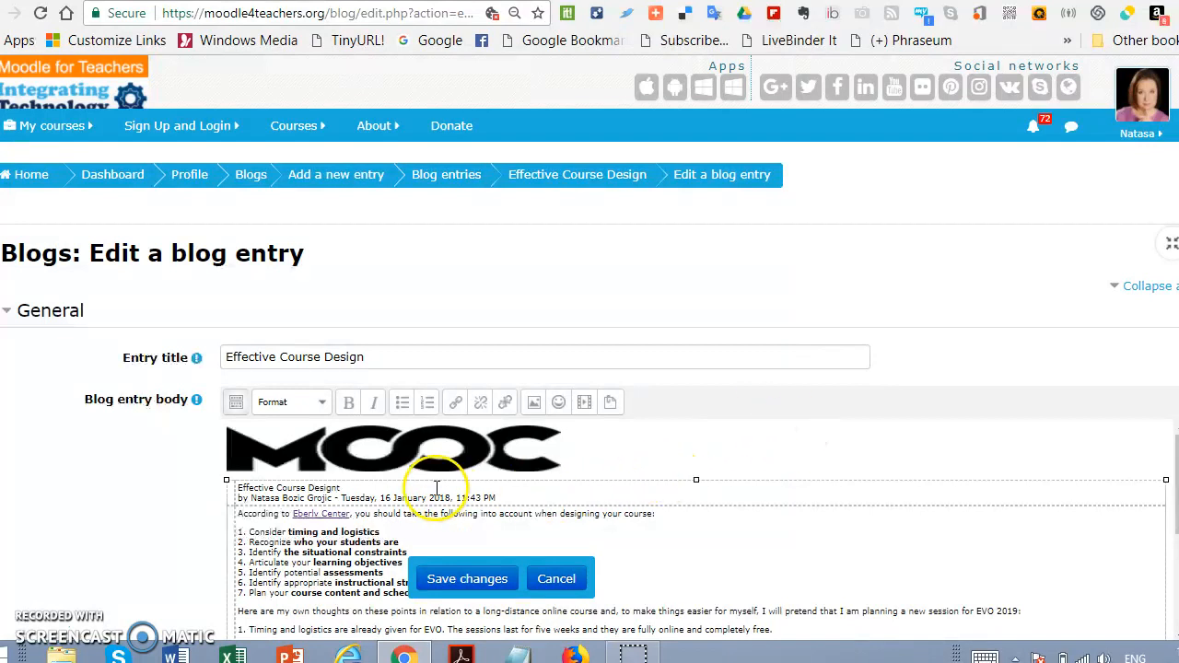
Step: Format the replaced title line in the blog entry body as Heading 1
left_click(359, 486)
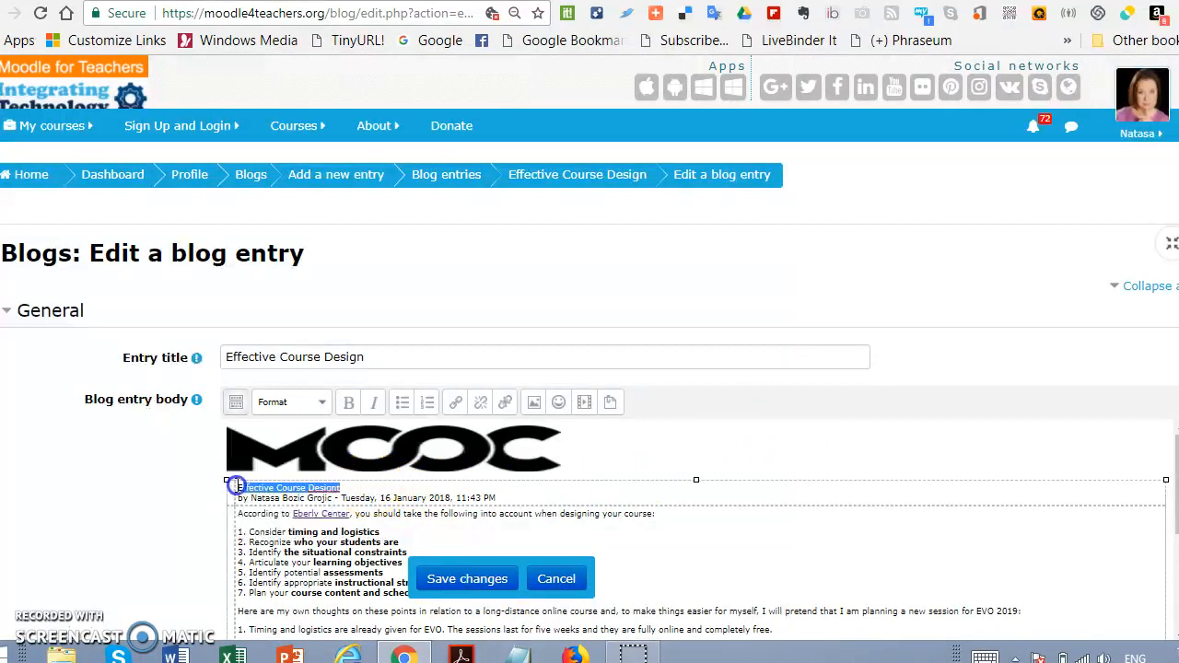
left_click_drag(236, 486, 231, 487)
left_click(285, 480)
left_click(336, 485)
left_click(314, 403)
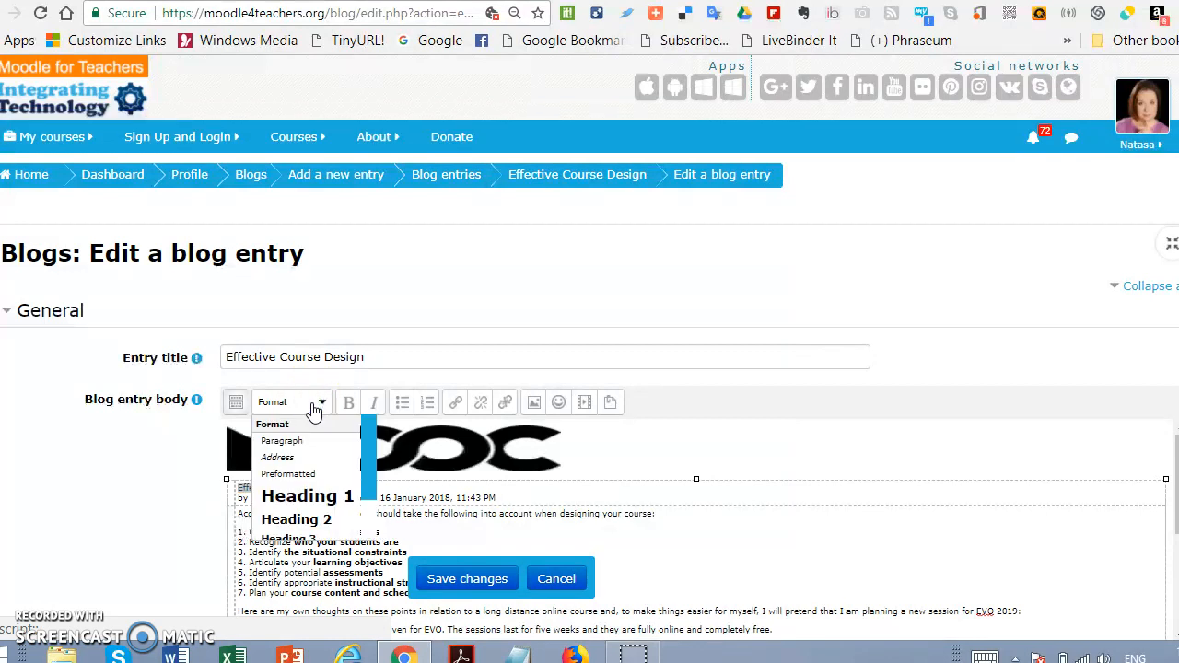
left_click(308, 498)
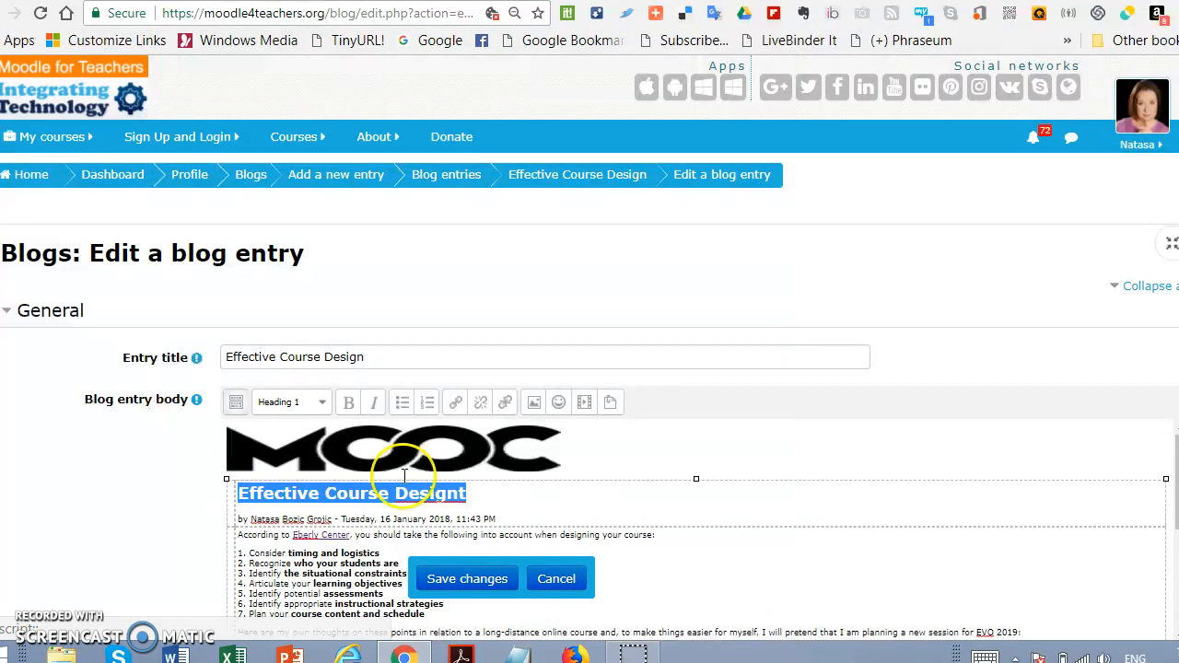
Step: Save the changes to the blog entry and look through the user blog down to the Five Roles a Teacher Should Fill entry
left_click(468, 573)
left_click(994, 405)
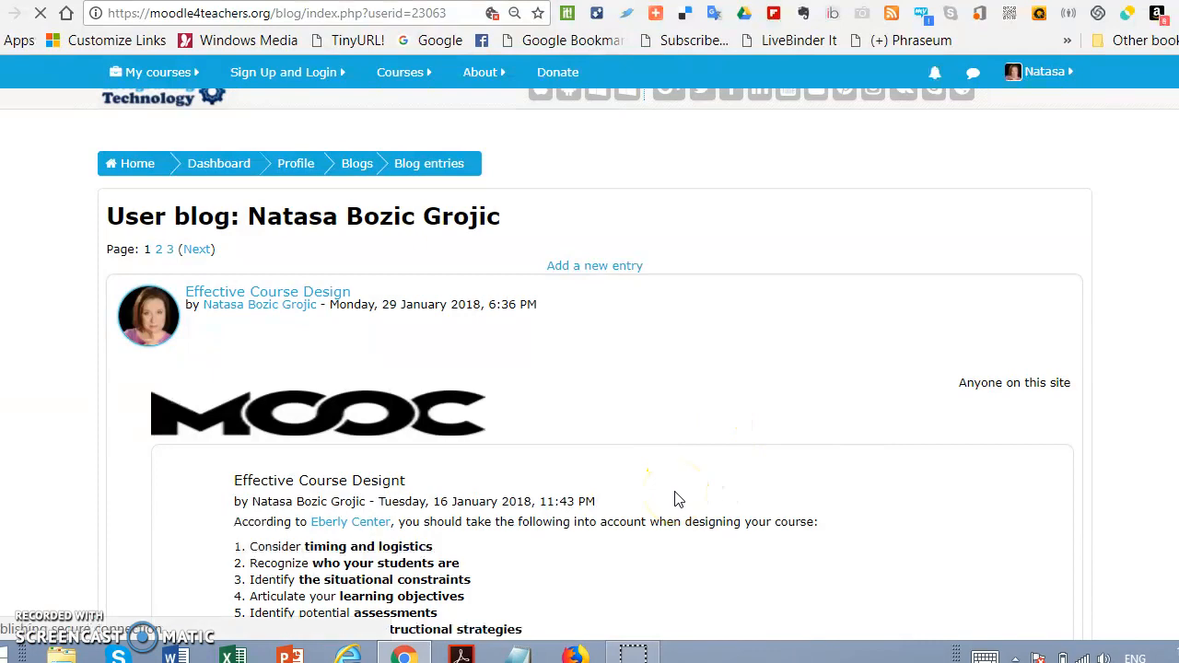
scroll(675, 498, "down", 8)
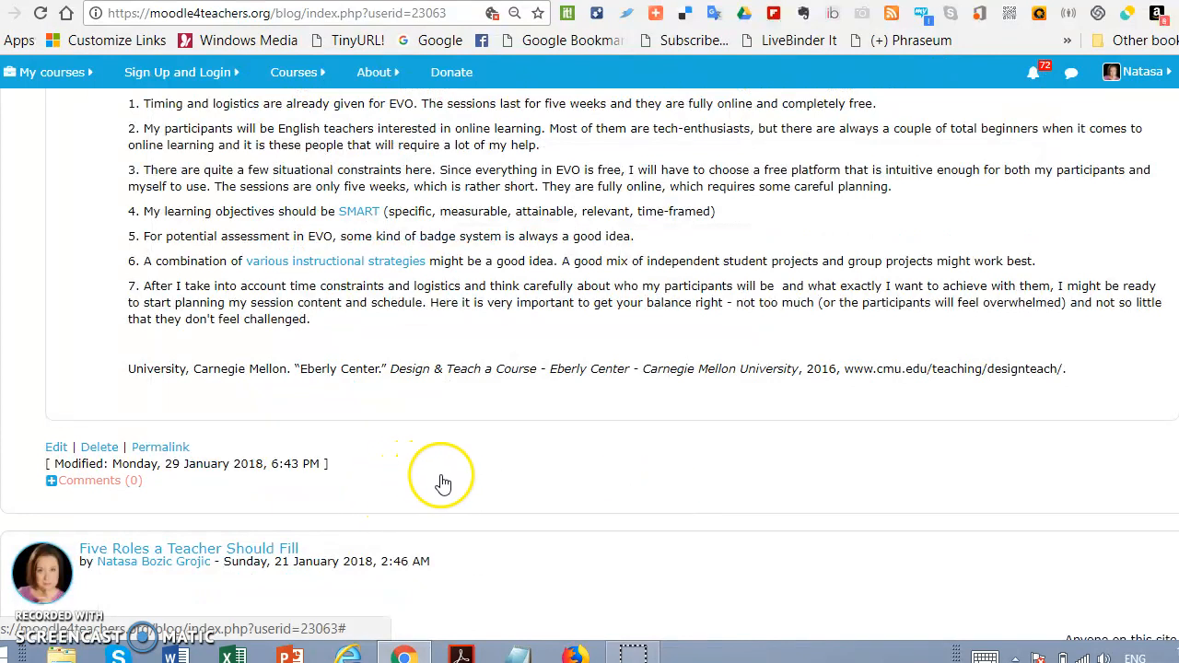
scroll(442, 482, "down", 4)
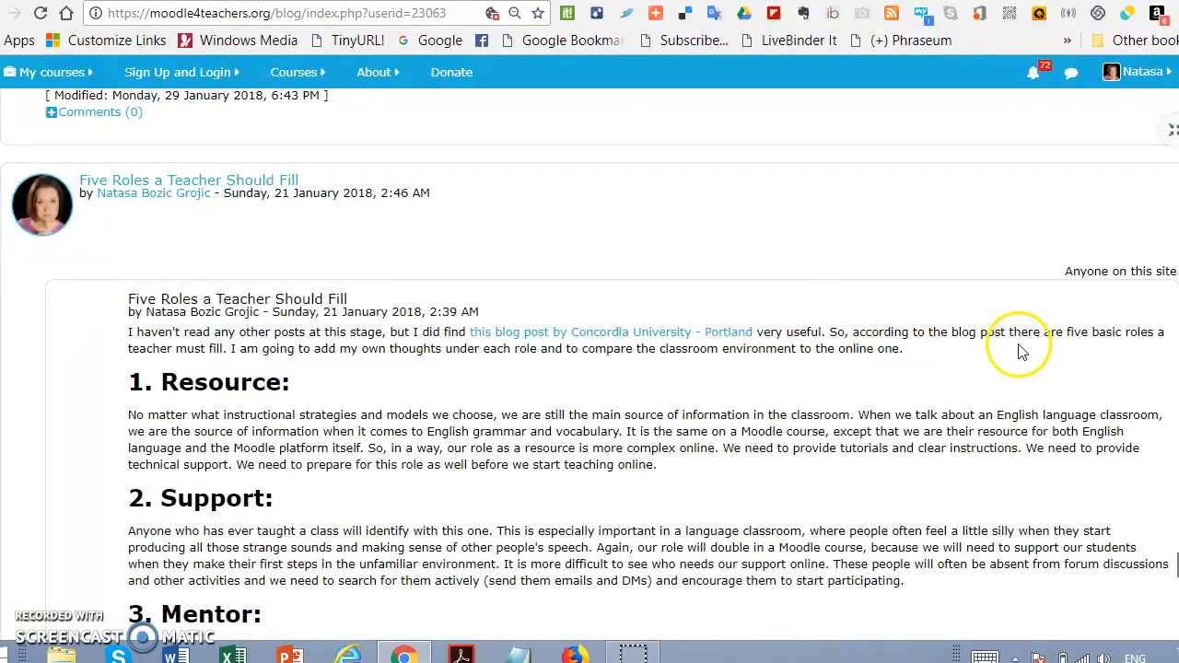
scroll(527, 380, "down", 2)
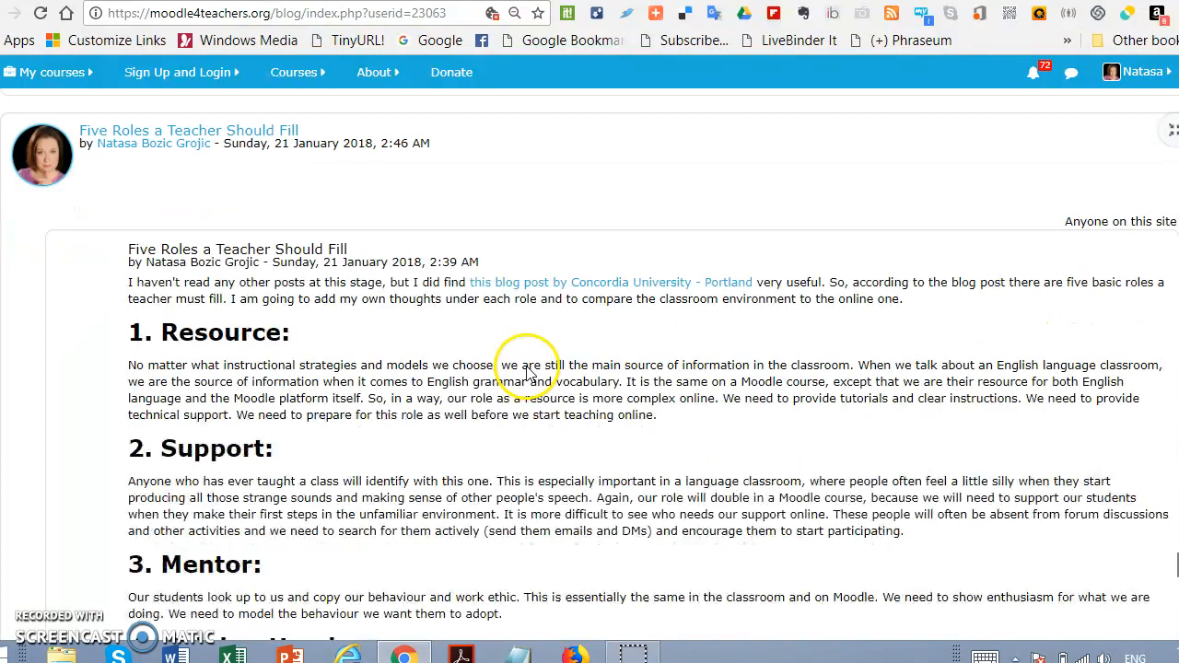